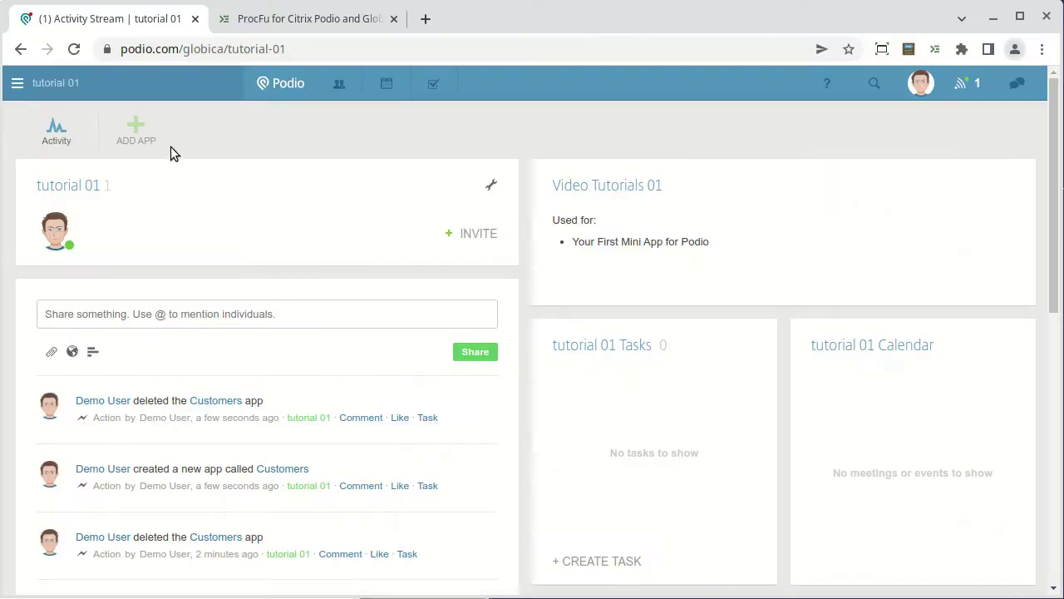
Create a new app from scratch named Customers, with items called Customer.
left_click(140, 134)
left_click(315, 292)
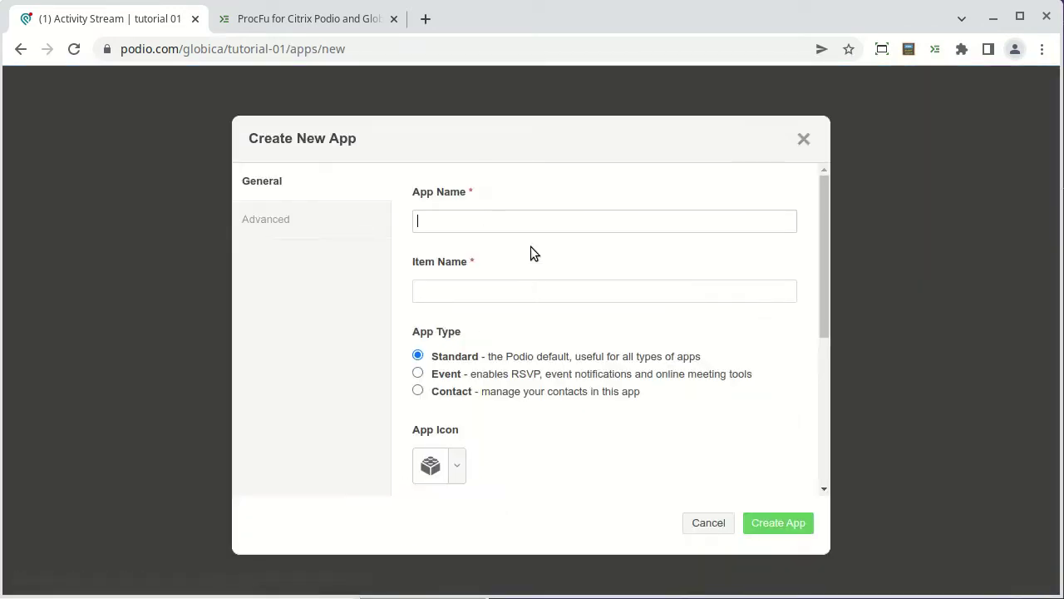
type("Customers")
key("Tab")
type("Customer")
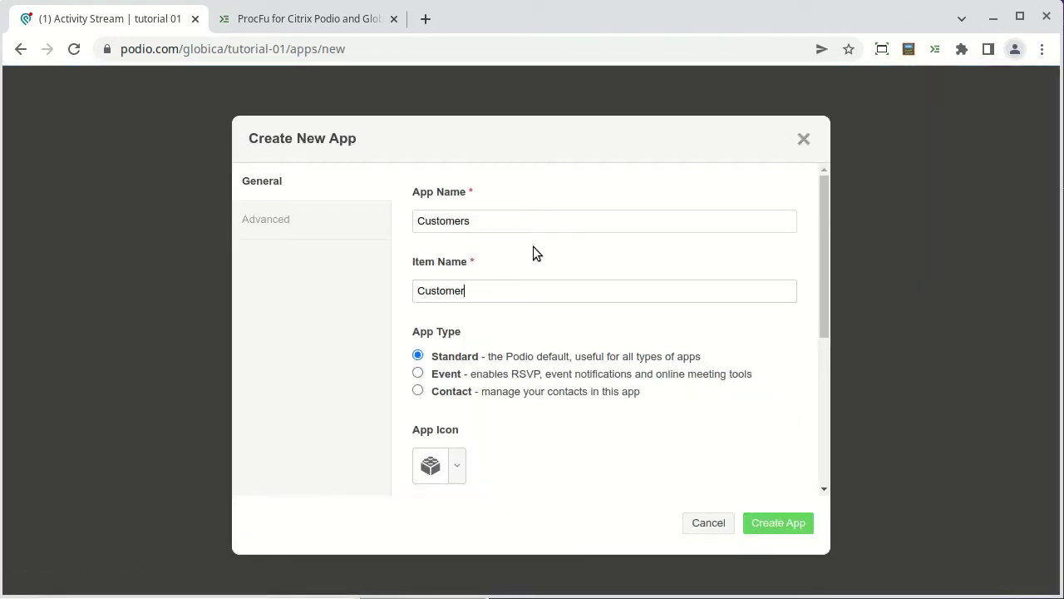
left_click(771, 524)
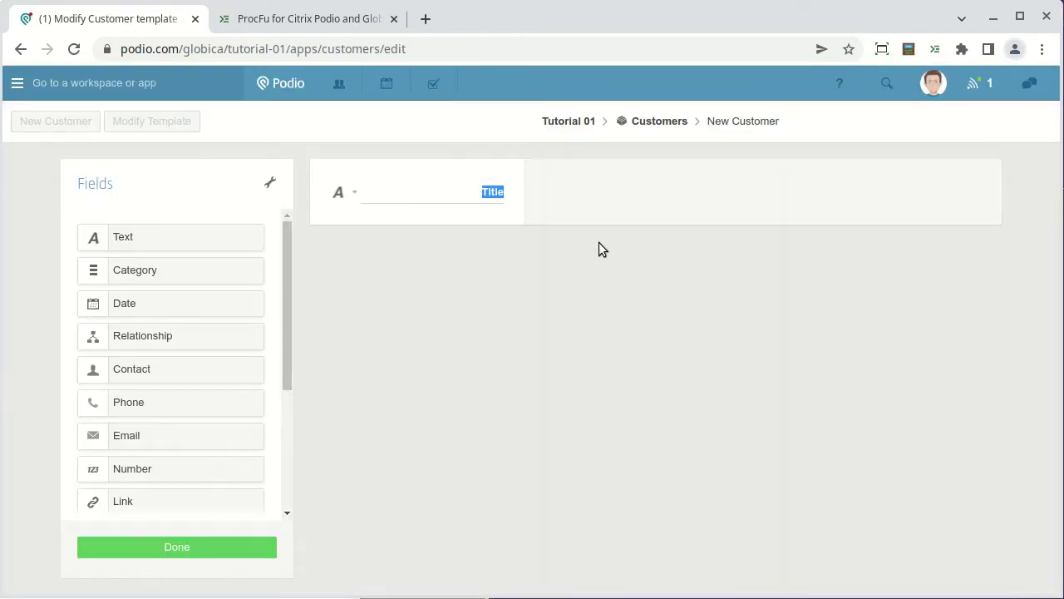
Rename Title to Name and add Email and a single-line Portal Password text field.
type("Name")
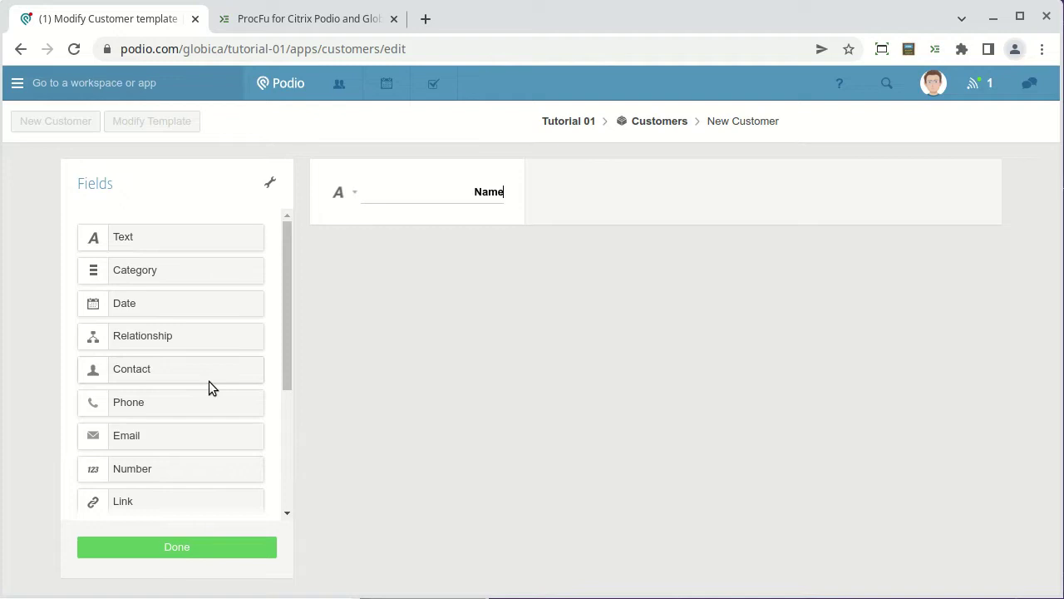
left_click_drag(172, 438, 428, 296)
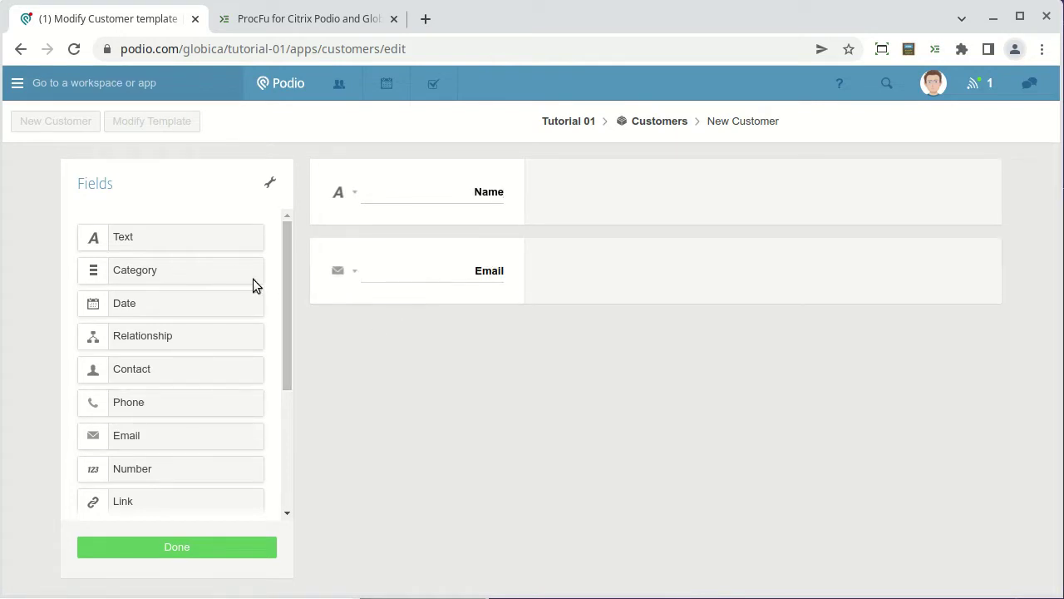
left_click_drag(176, 239, 350, 349)
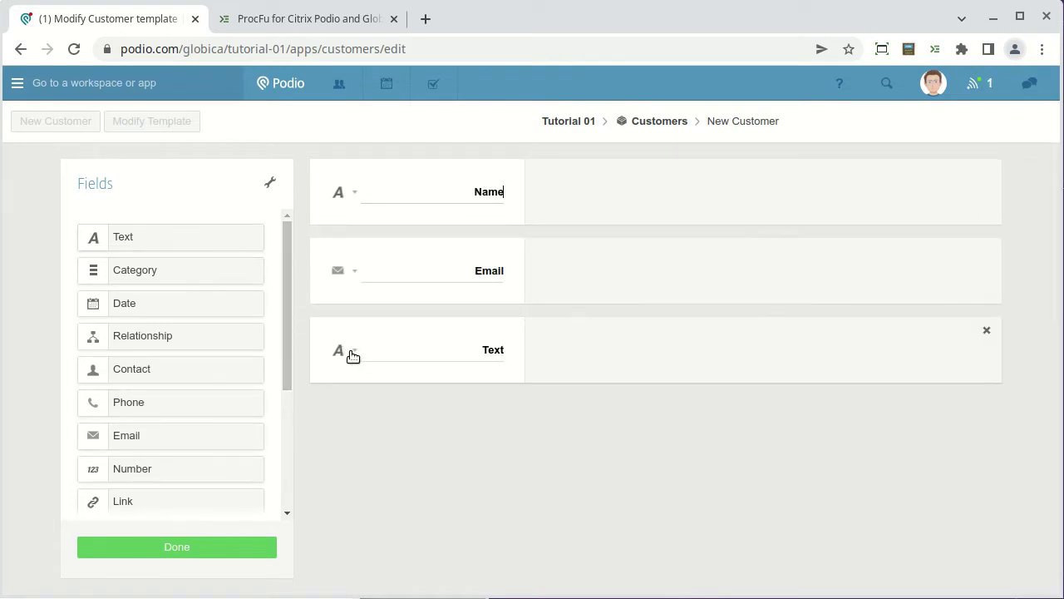
left_click(354, 356)
left_click(280, 484)
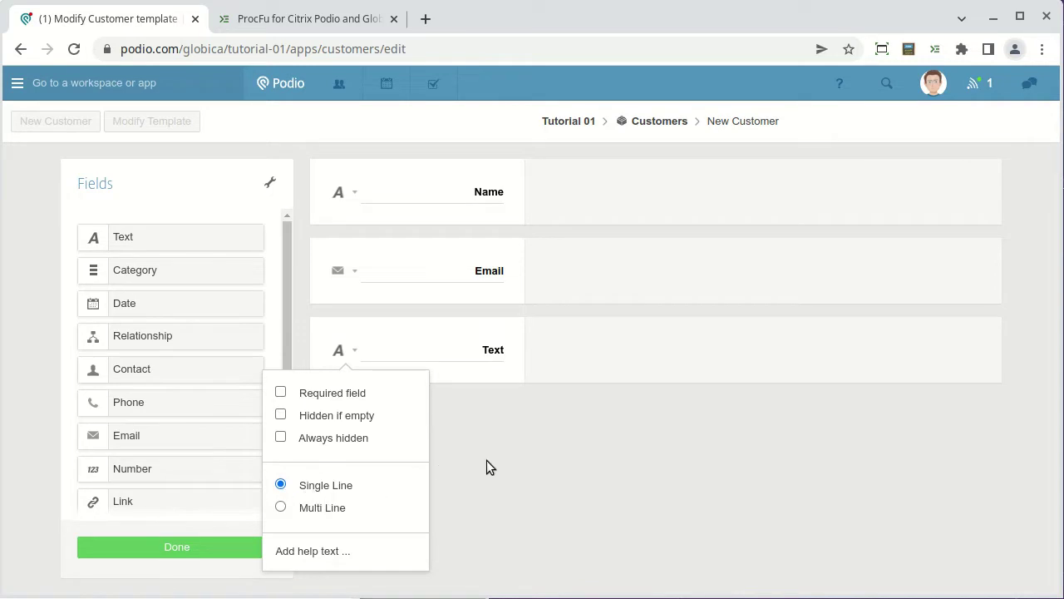
double_click(489, 347)
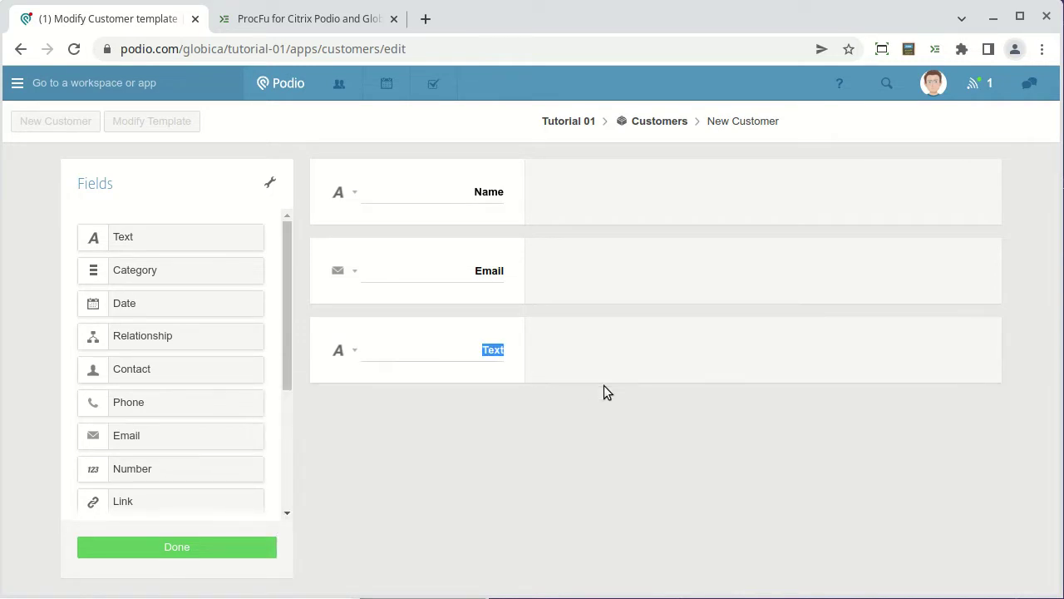
type("Portal Password")
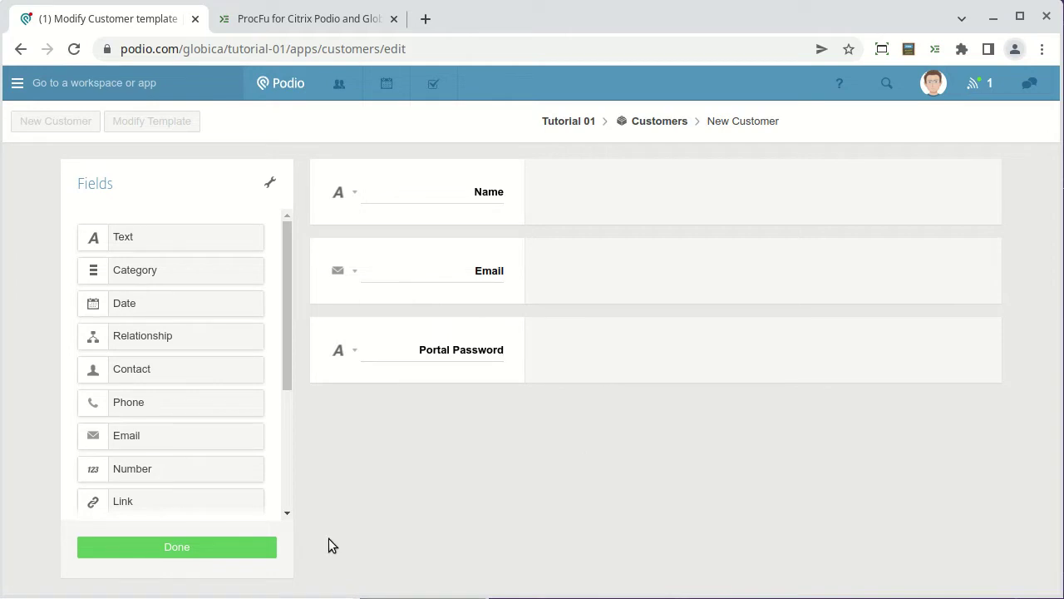
left_click(197, 548)
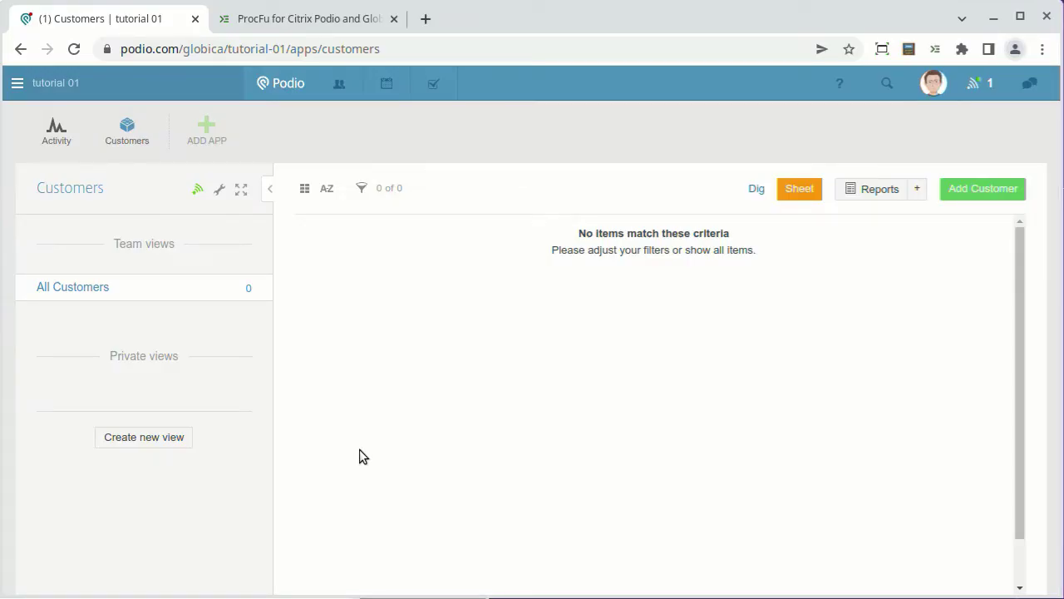
Create another app from scratch named Work Orders.
left_click(207, 132)
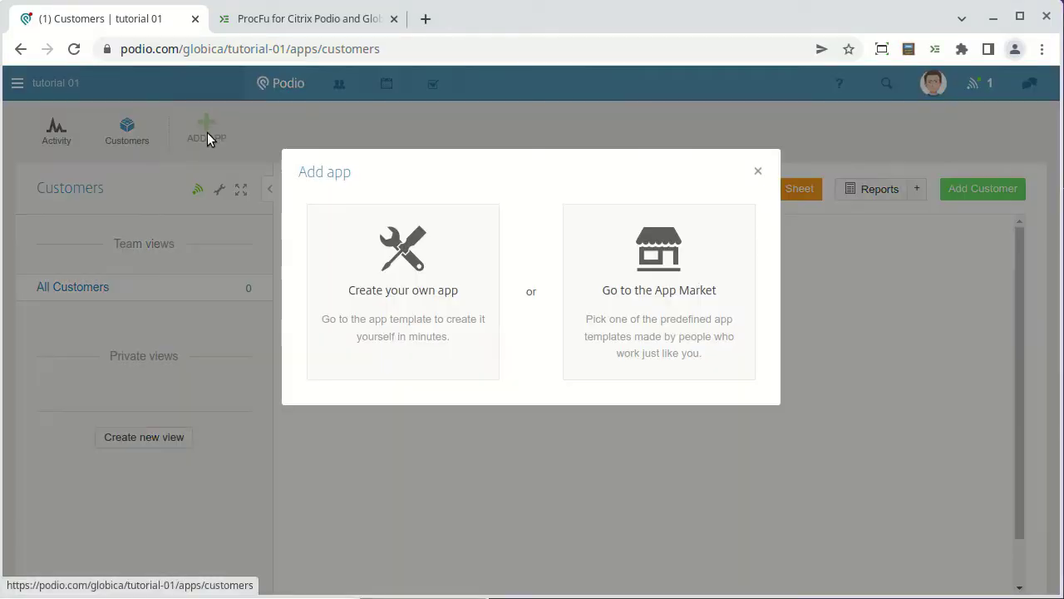
left_click(385, 278)
type("Work")
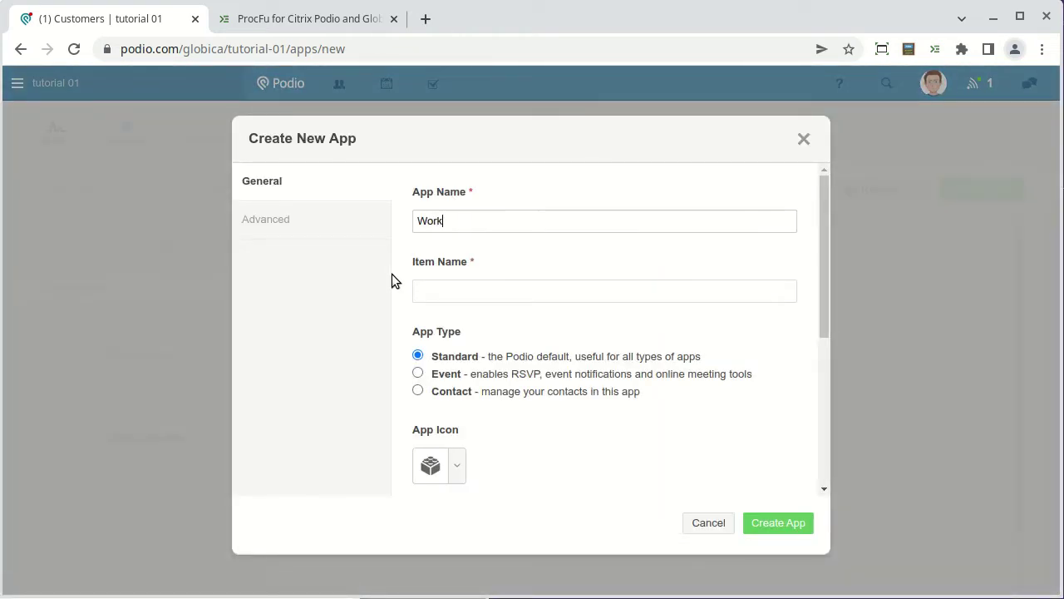
type(" Orders")
key("Tab")
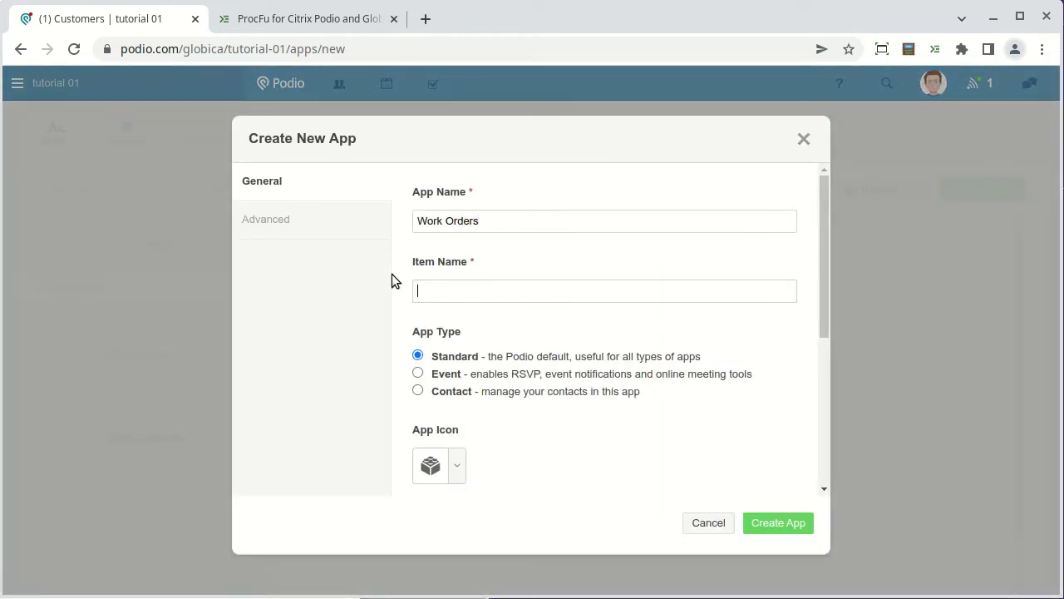
type("Work Order")
left_click(777, 524)
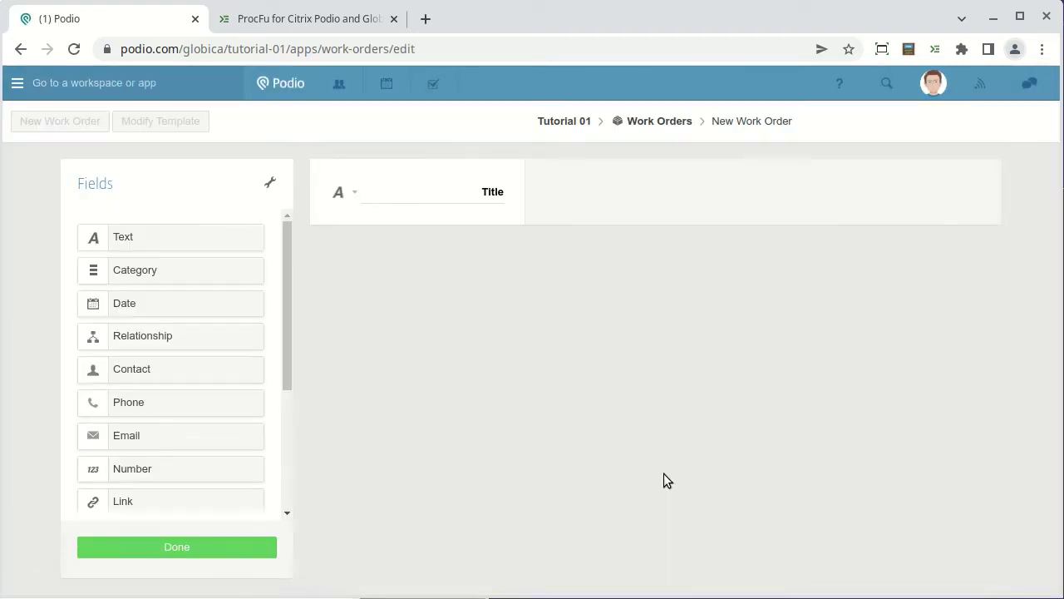
Rename the Title field to Summary and add a text field named Full Details.
left_click(464, 196)
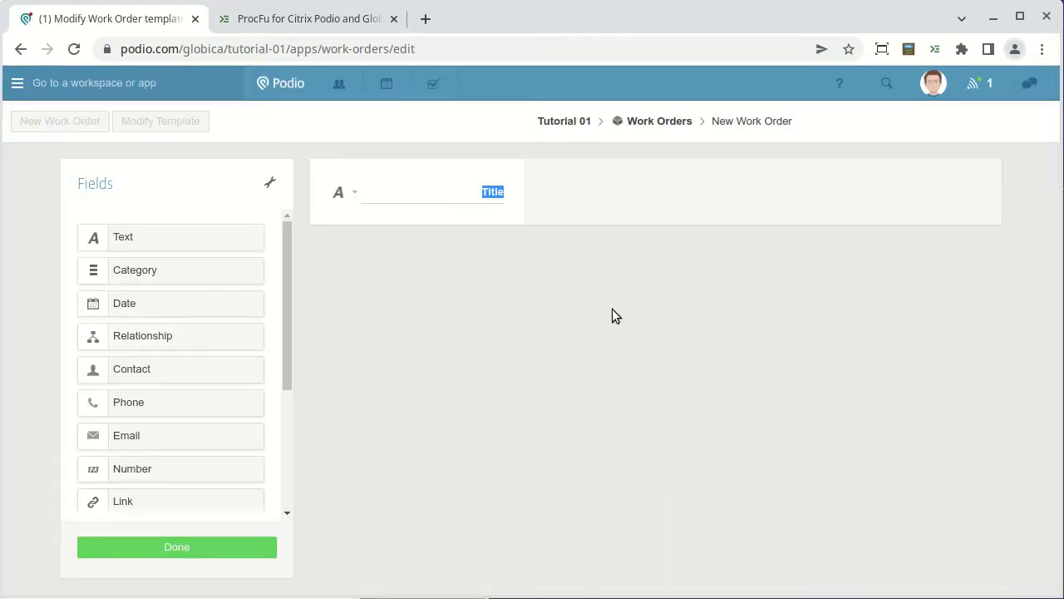
key("BackSpace")
type("Summary")
left_click(197, 238)
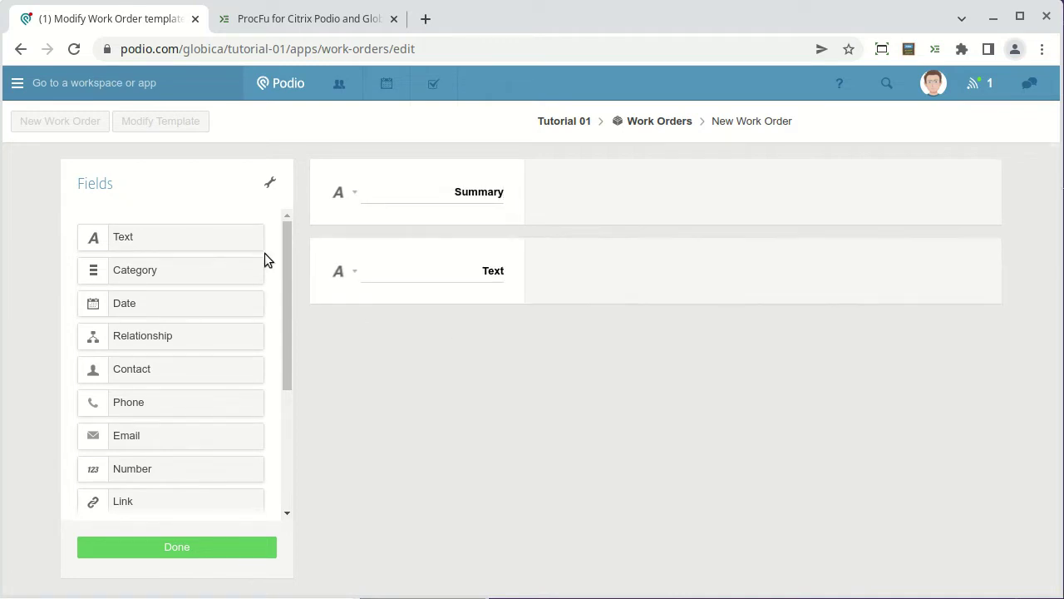
left_click(343, 272)
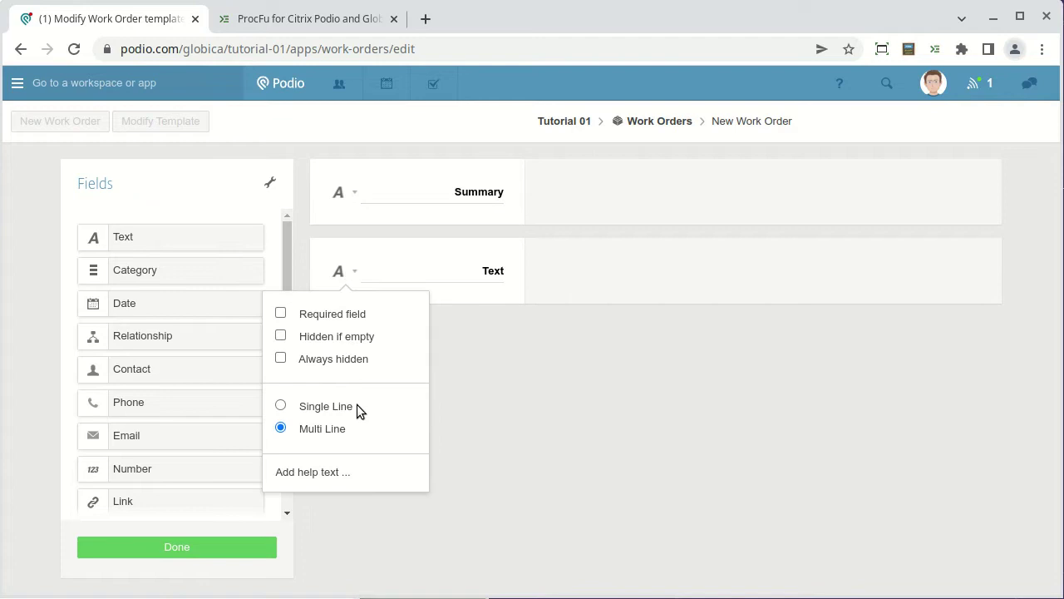
left_click(488, 272)
double_click(488, 272)
key("BackSpace")
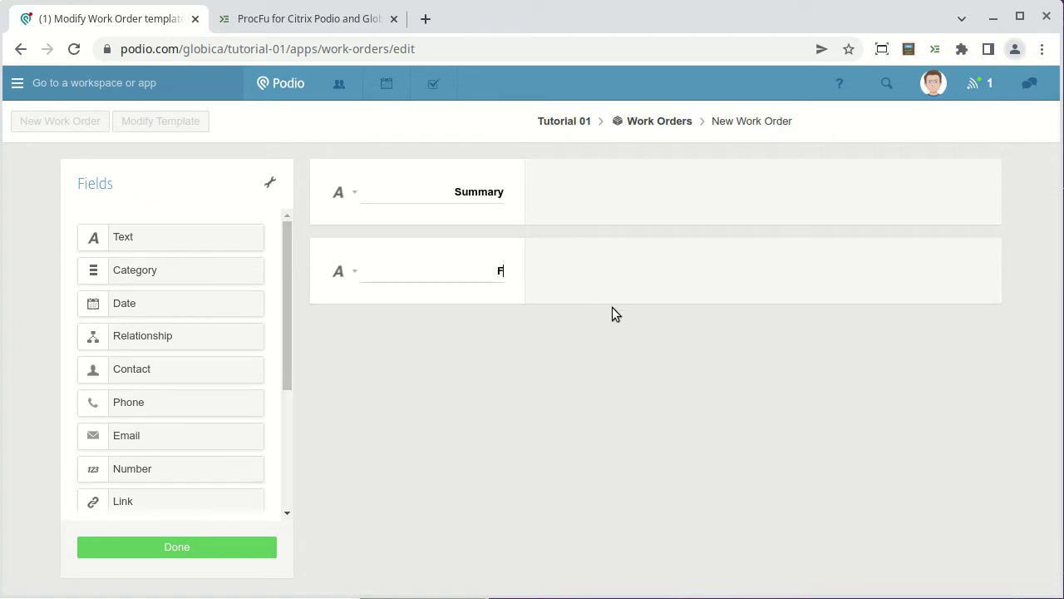
type("Full Details")
Add a relationship field named Customer linked to the Customers app, and finish the template.
left_click_drag(185, 335, 342, 342)
left_click(372, 264)
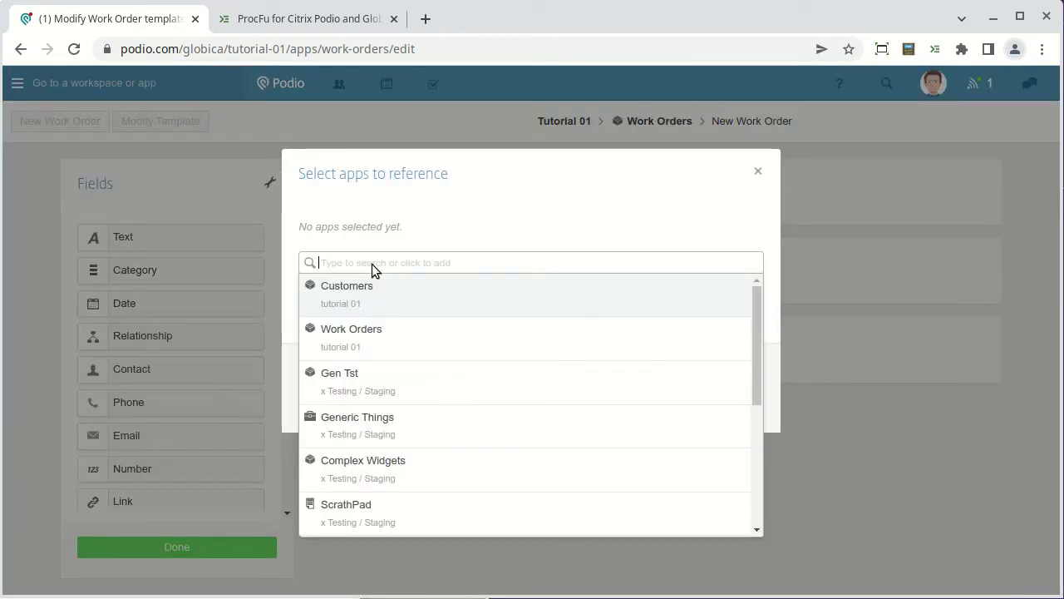
left_click(372, 288)
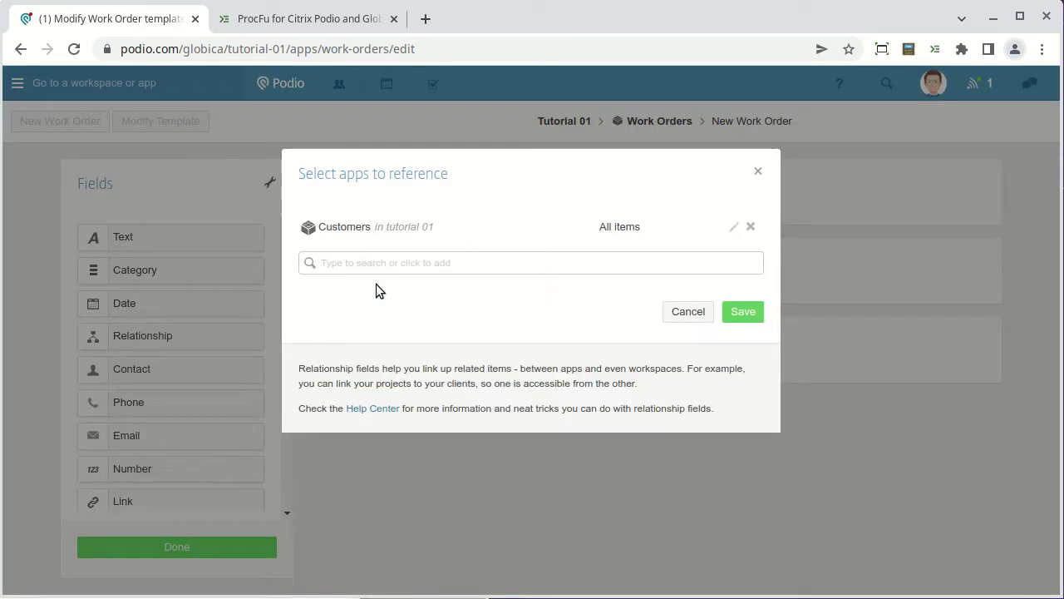
left_click(743, 311)
double_click(487, 348)
type("Customer")
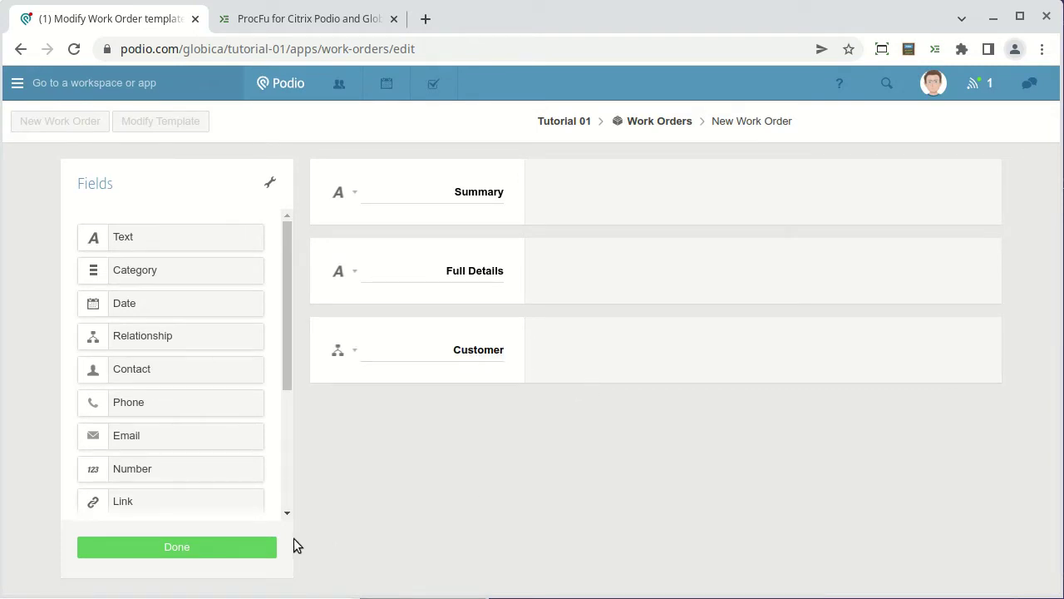
left_click(229, 551)
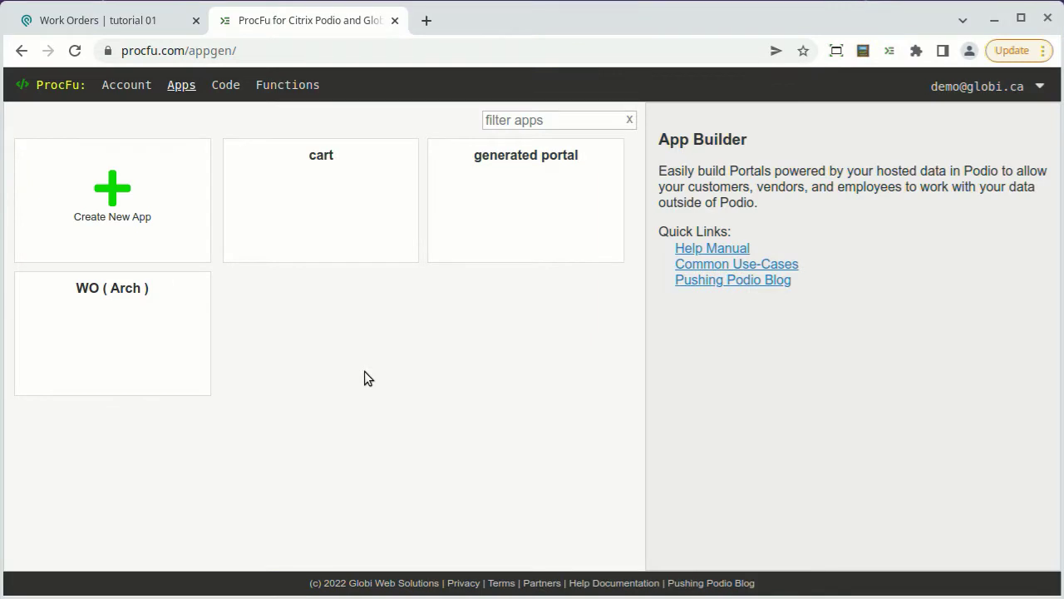
Start a new mini app and name it Work Order Portal.
left_click(100, 214)
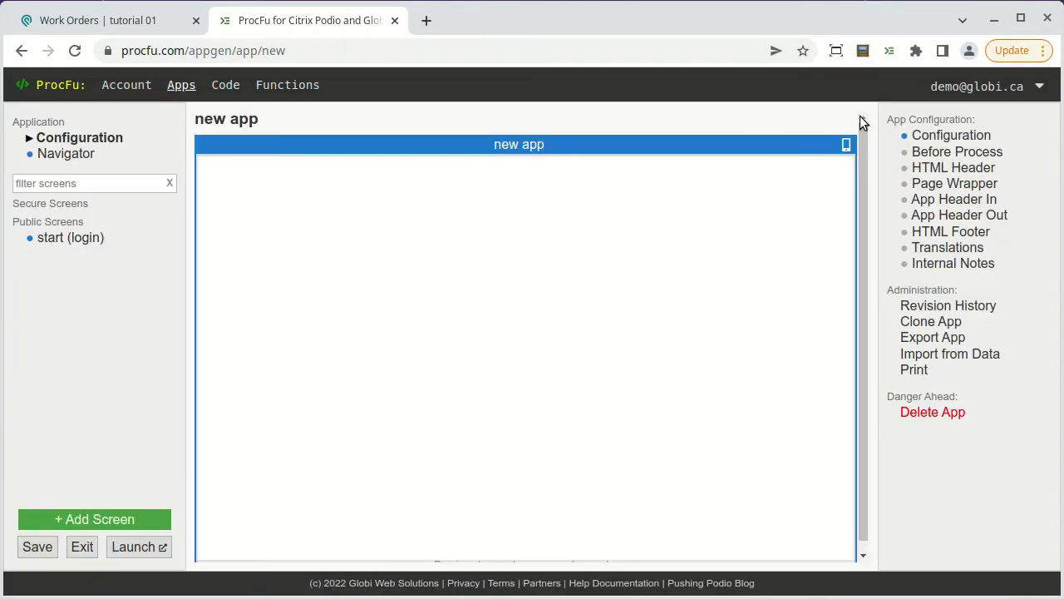
left_click(950, 137)
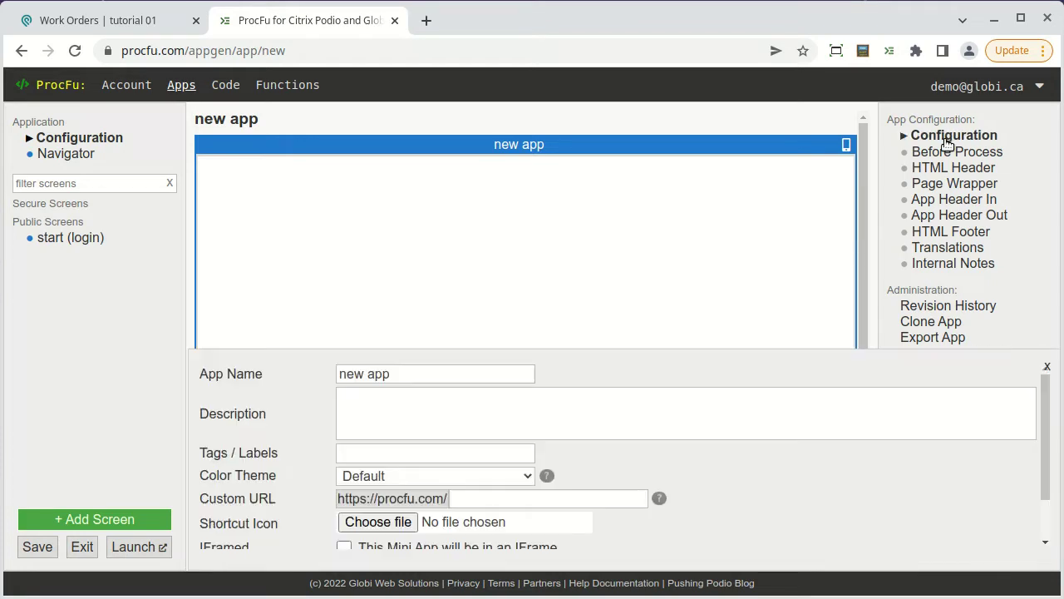
left_click(416, 380)
key("ctrl+a")
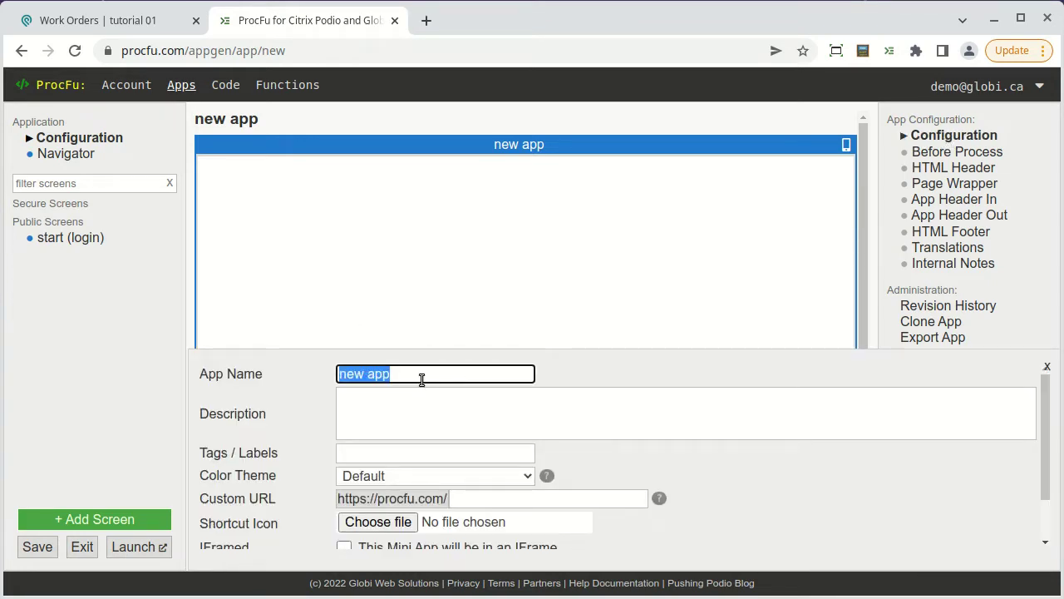
type("Work Order Portal")
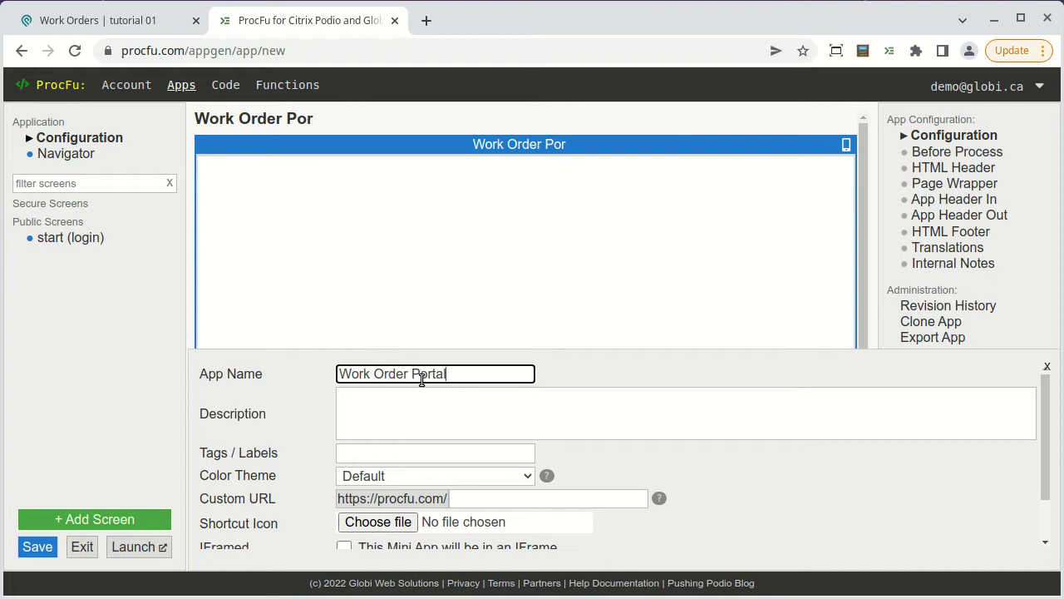
key("Return")
Set both the logged-in and logged-out headers to '# ACME Work Orders'.
left_click(952, 200)
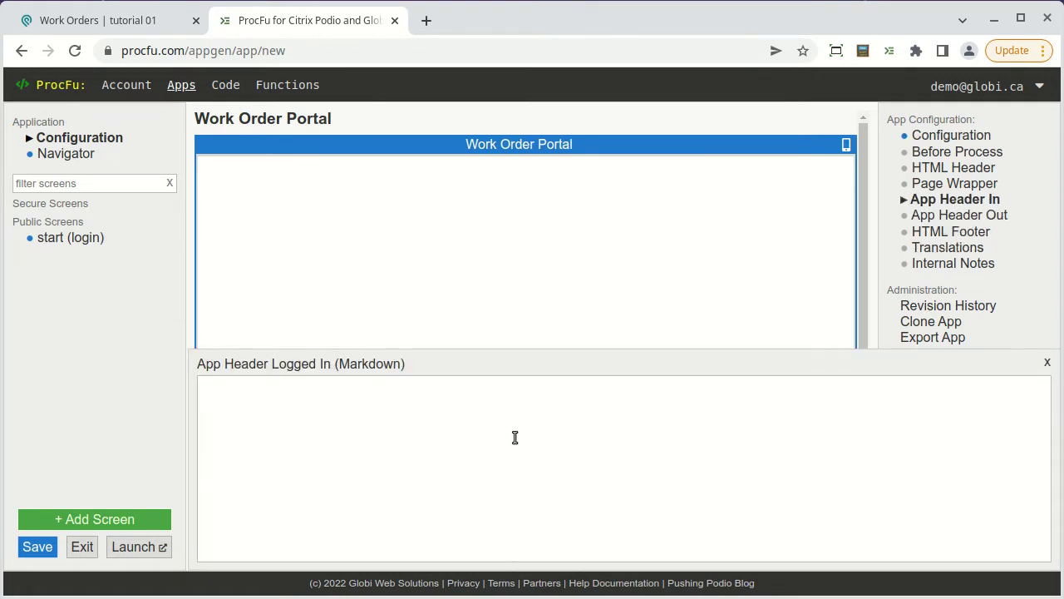
type("# ACME Work Orders")
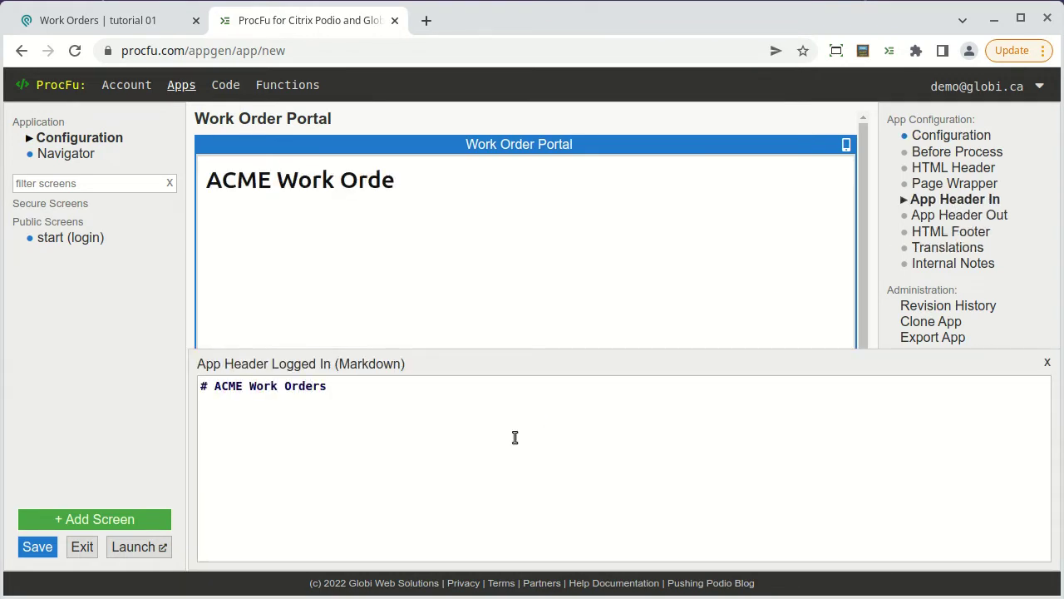
key("ctrl+a")
key("ctrl+c")
left_click(958, 215)
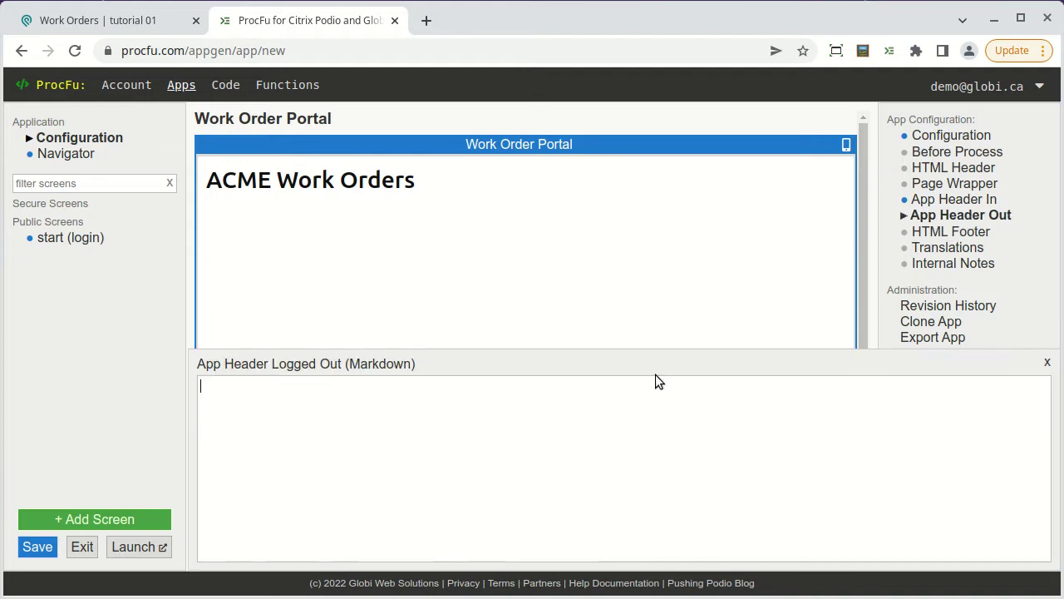
key("ctrl+v")
key("Escape")
Set the start screen's authentication to plain-text username and password.
left_click(46, 238)
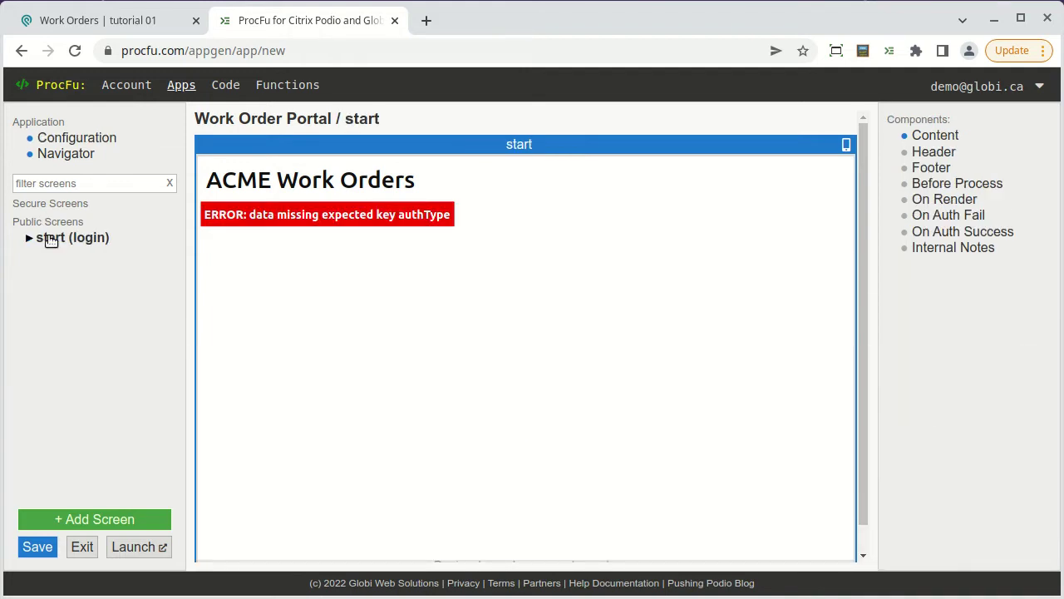
left_click(933, 135)
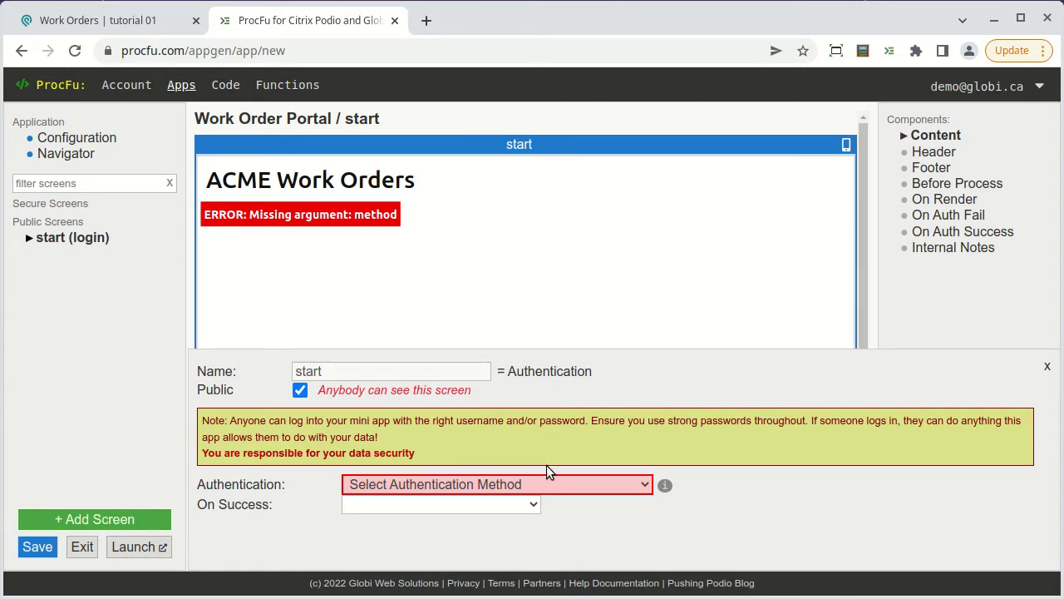
left_click(564, 483)
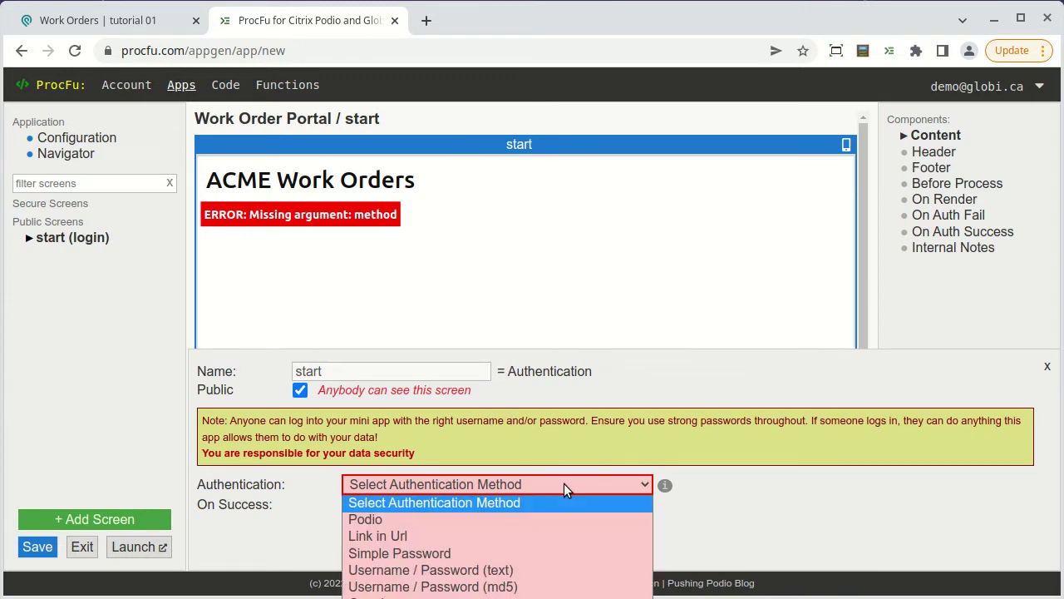
left_click(524, 570)
scroll(641, 505, "down", 2)
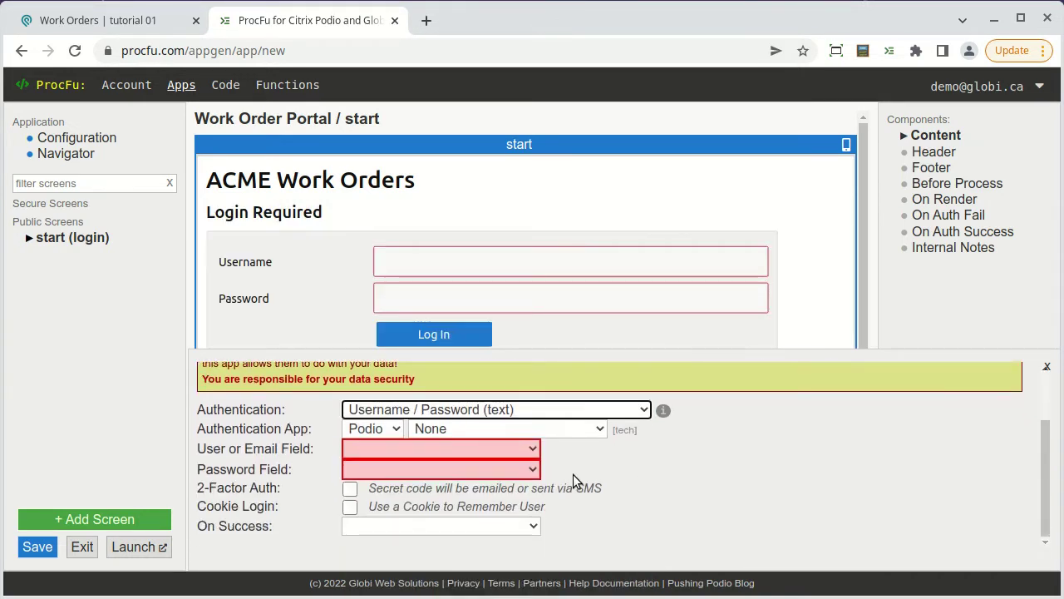
Check logins against the tutorial 01 Customers app, using Email and Portal Password.
left_click(547, 429)
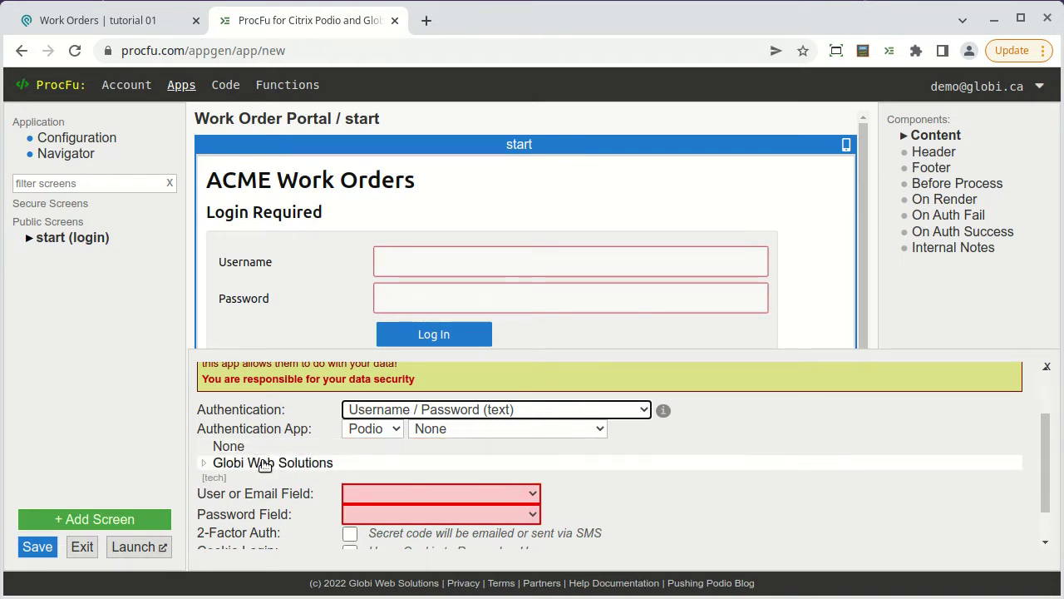
left_click(264, 464)
left_click(266, 483)
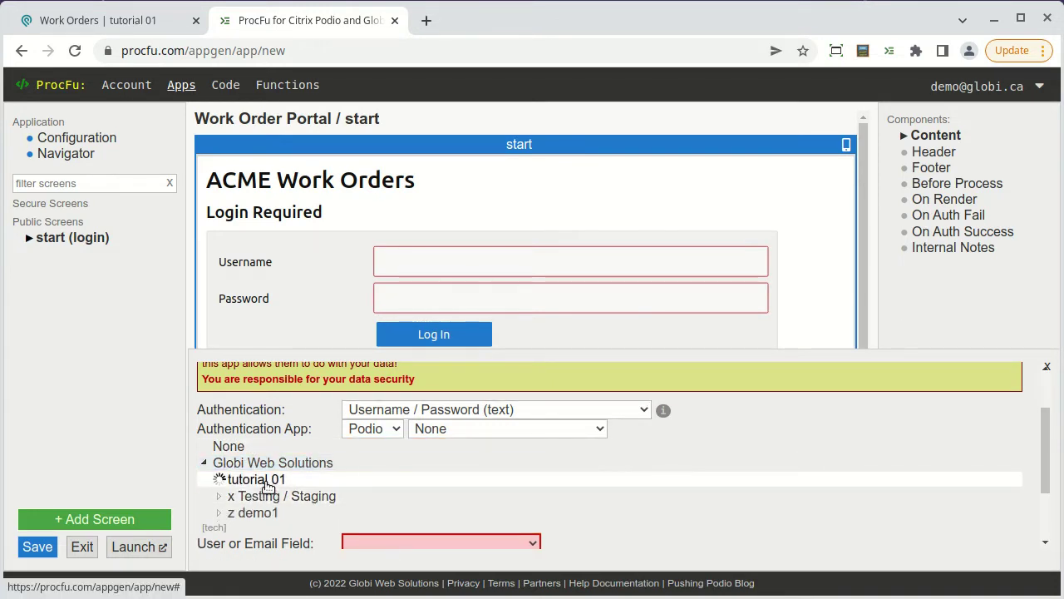
left_click(306, 495)
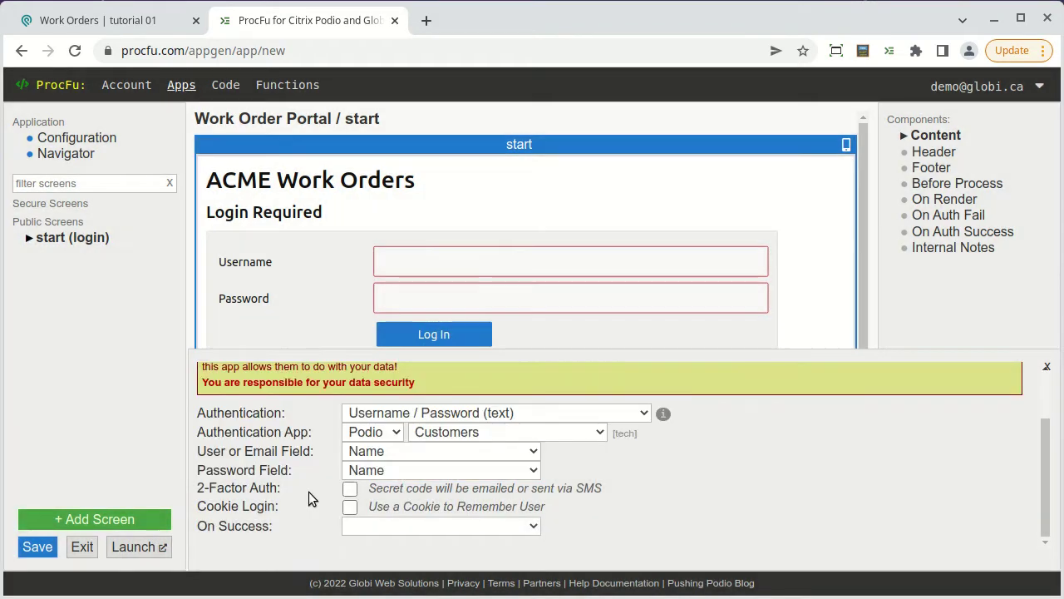
left_click(428, 452)
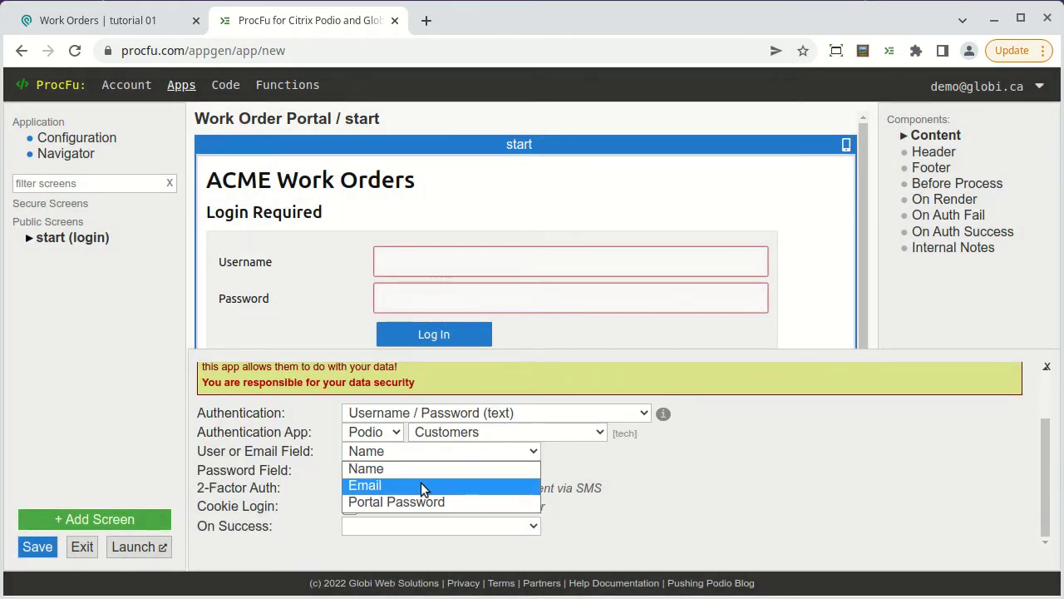
left_click(421, 485)
left_click(400, 471)
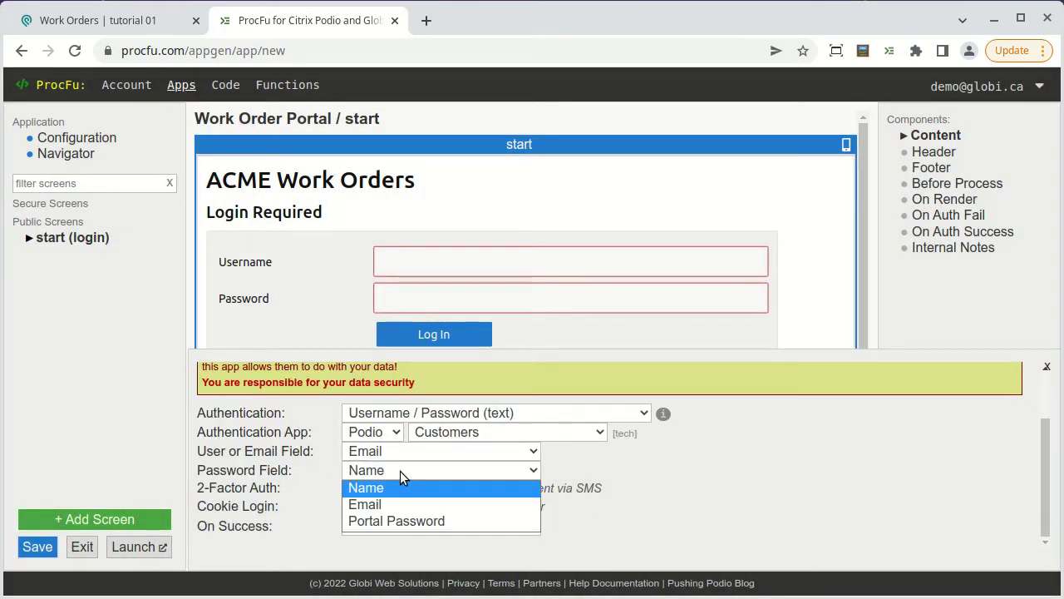
left_click(401, 519)
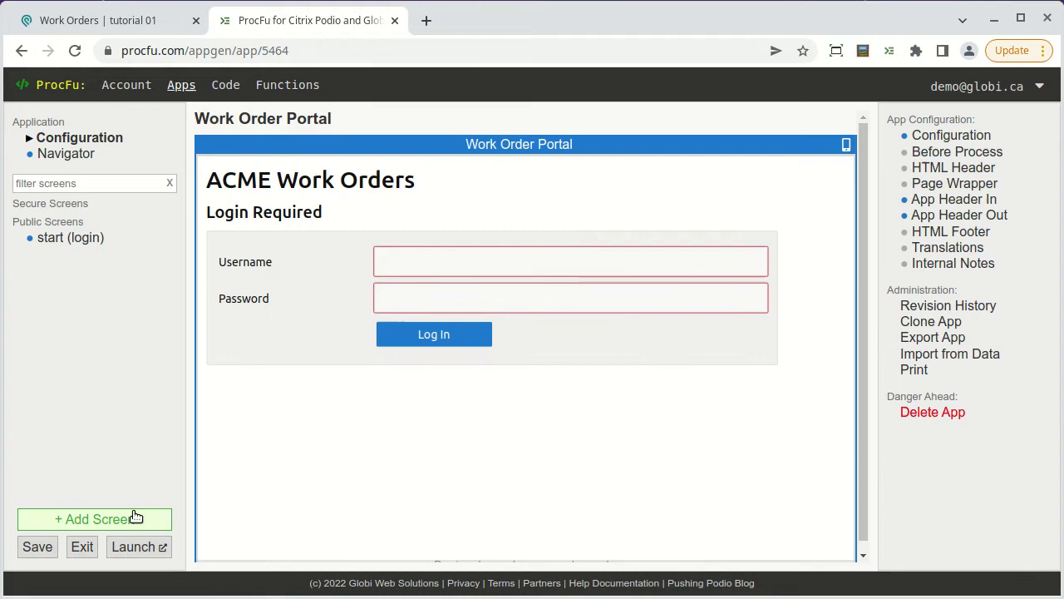
Add a Data Summary List screen named work_orders.
left_click(125, 519)
scroll(496, 368, "up", 3)
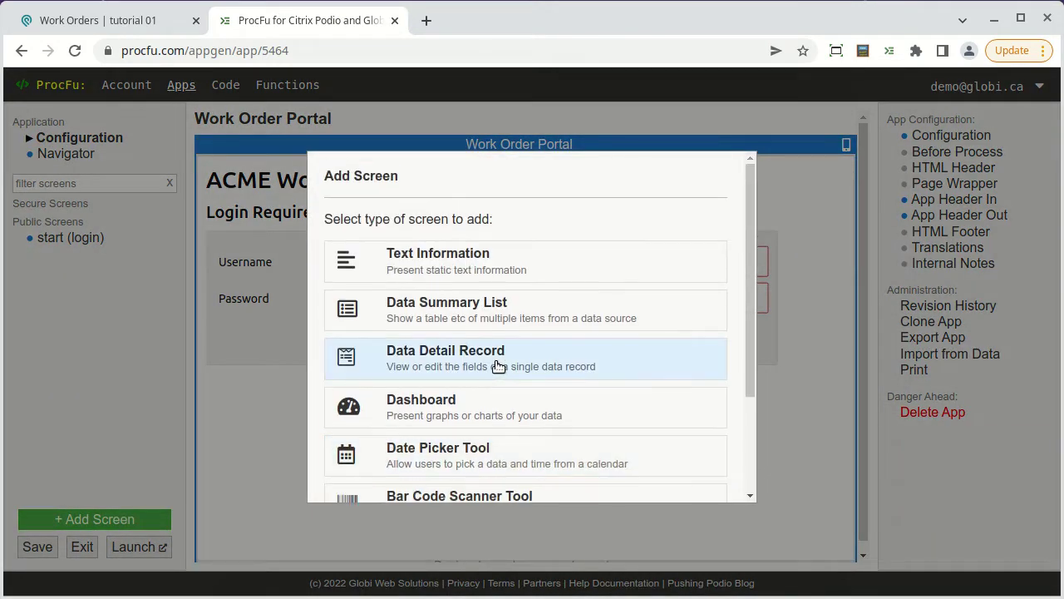
left_click(550, 309)
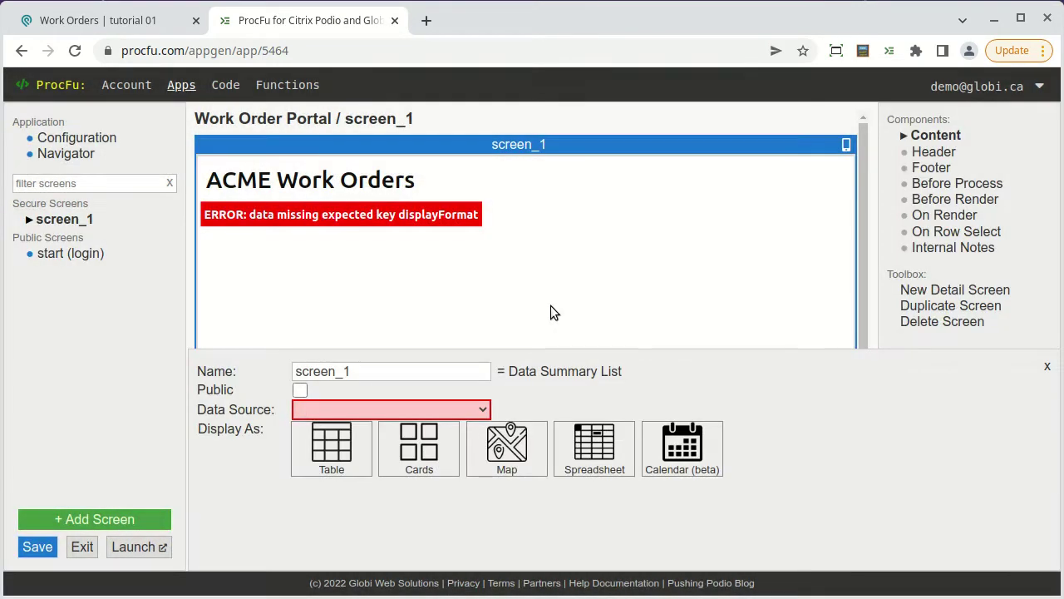
double_click(434, 368)
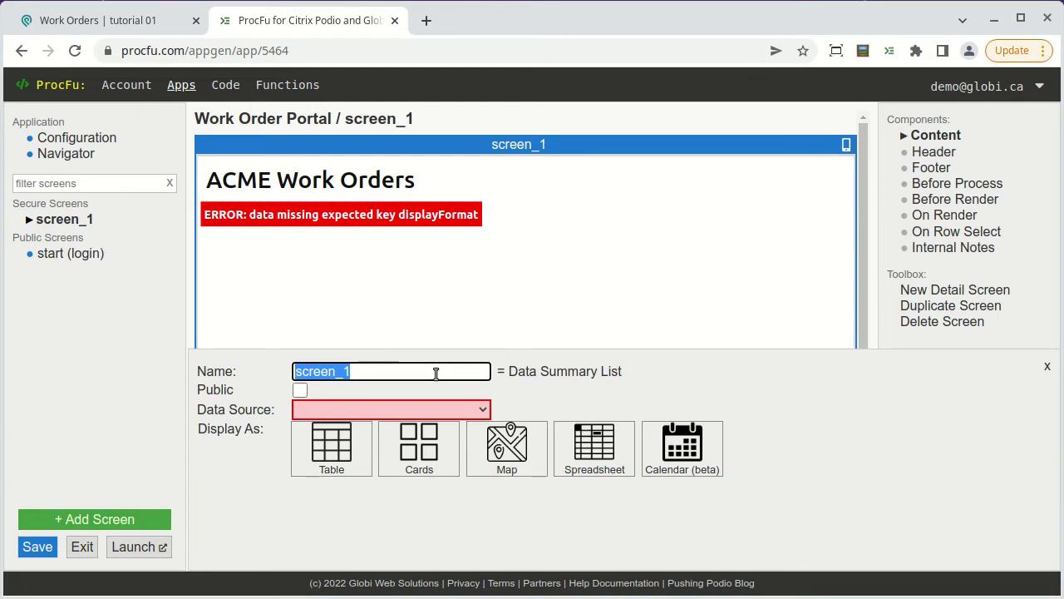
type("work_orders")
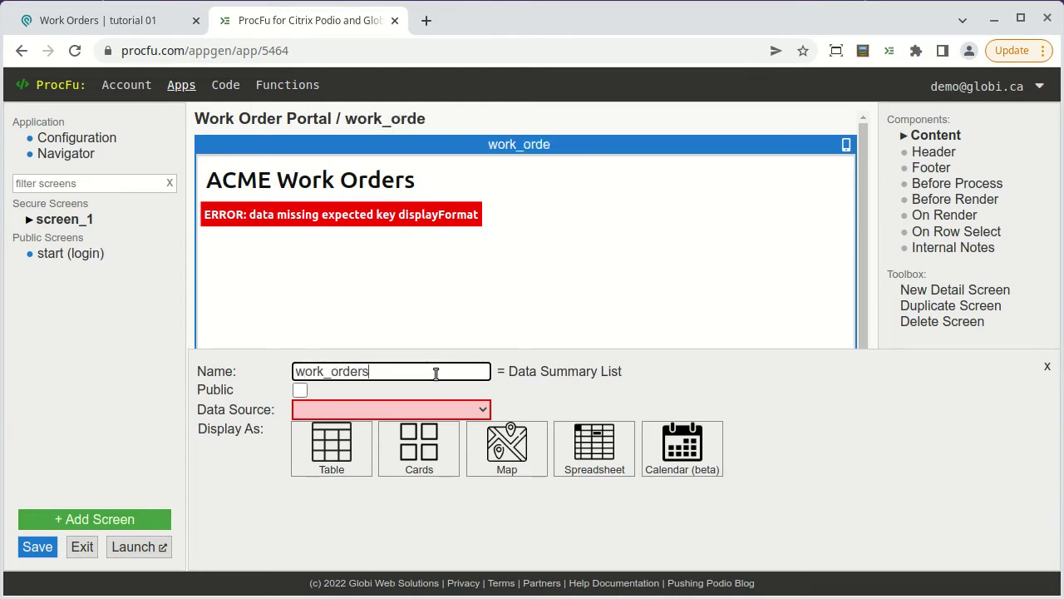
Source the list from the Podio Work Orders app in tutorial 01.
left_click(444, 408)
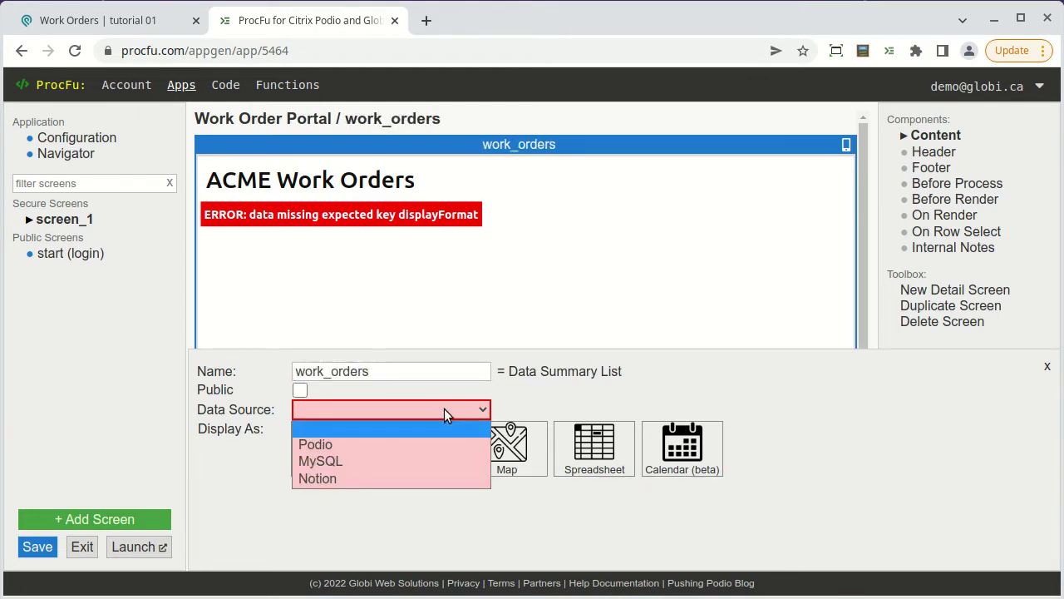
left_click(420, 443)
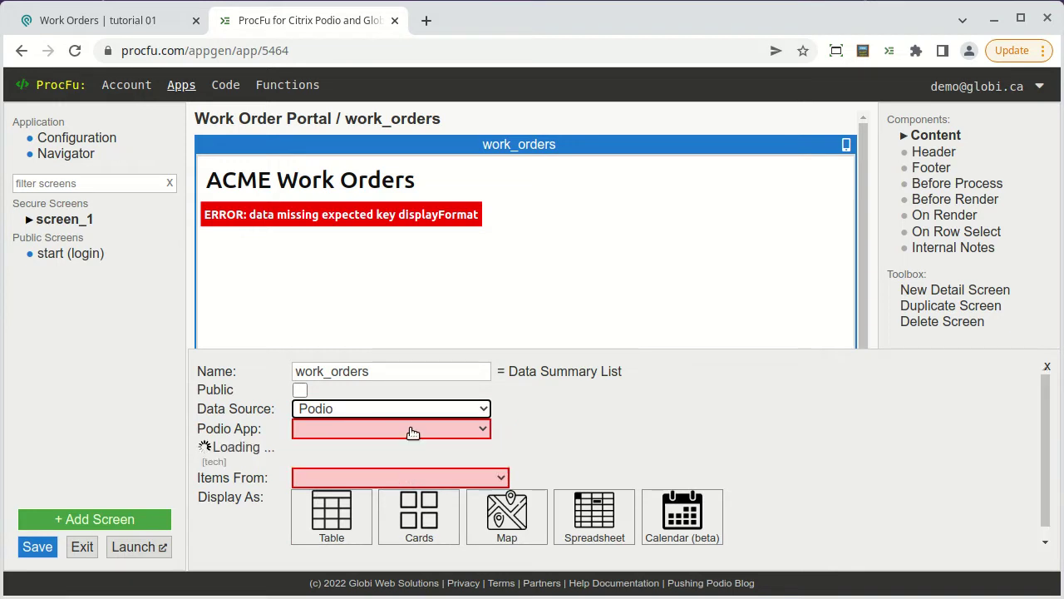
left_click(317, 451)
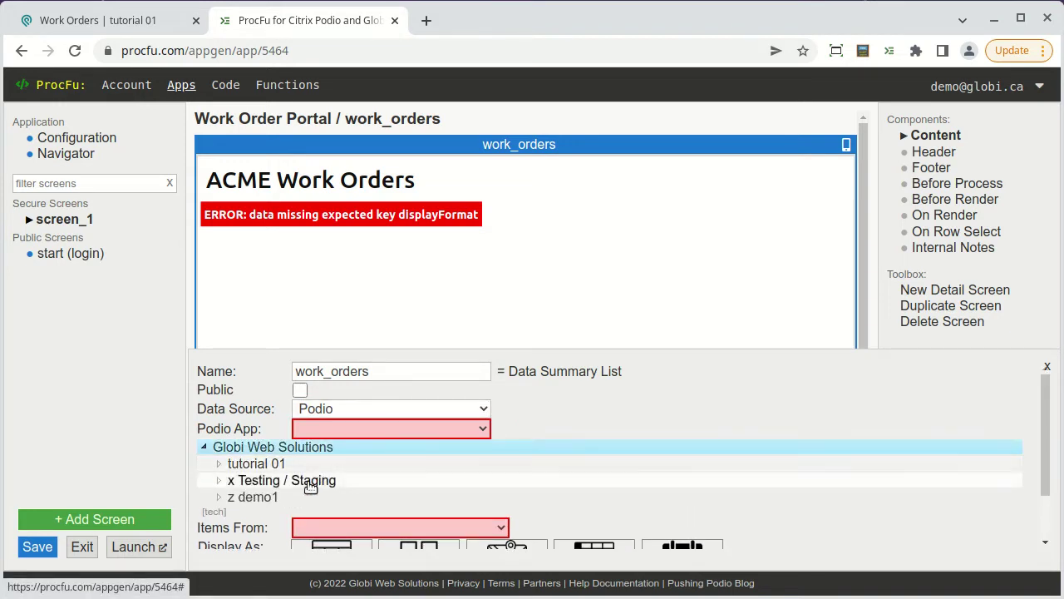
left_click(277, 468)
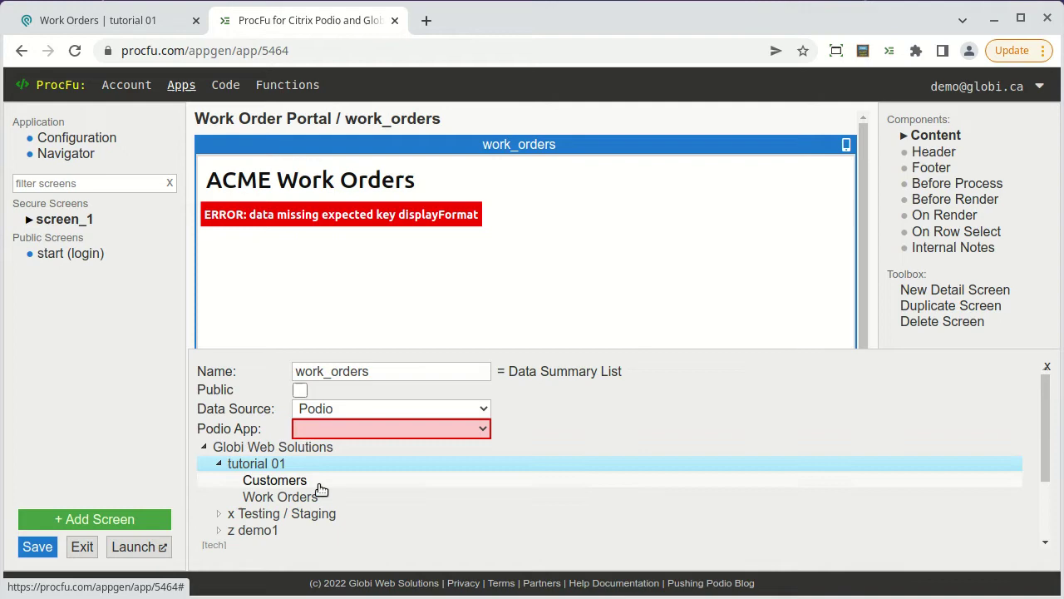
left_click(310, 497)
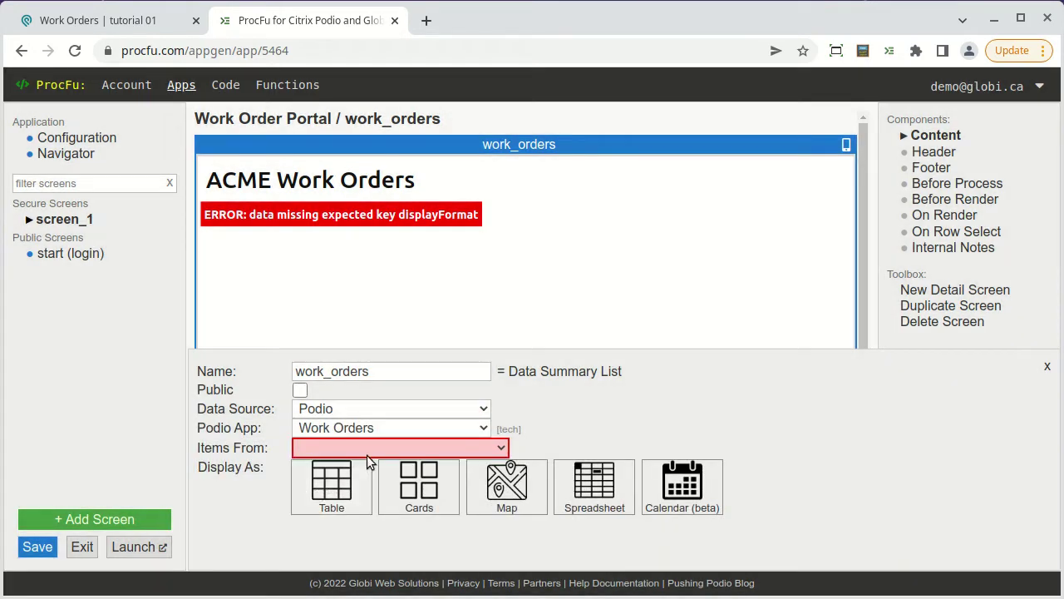
List only work orders related to the logged-in customer via the Customers app's Customer field.
left_click(379, 447)
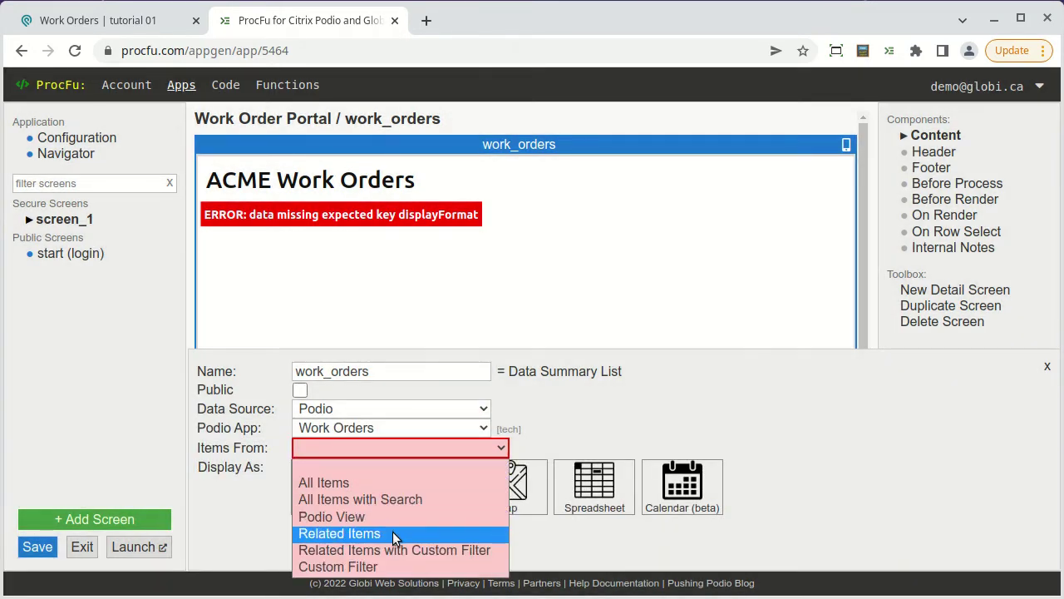
left_click(394, 537)
left_click(370, 471)
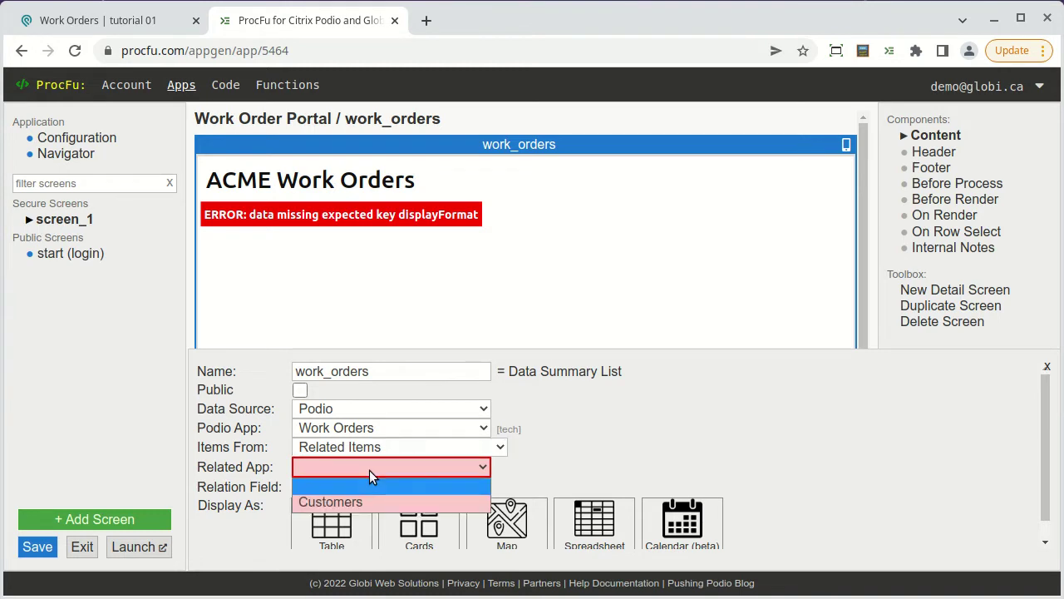
left_click(373, 499)
left_click(381, 483)
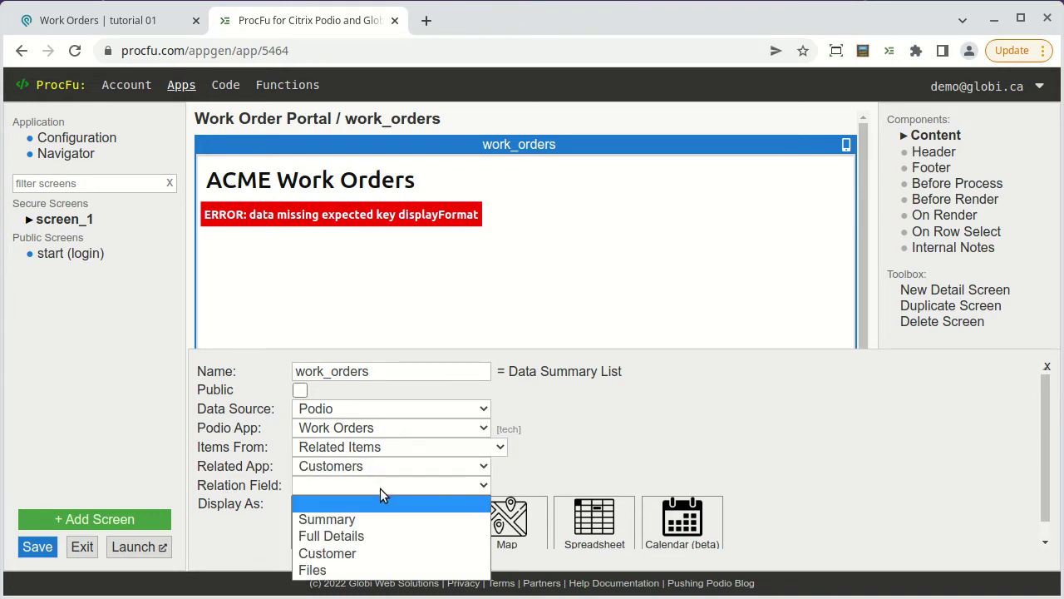
left_click(379, 551)
Display the work orders as a table with a Summary column.
scroll(501, 487, "down", 1)
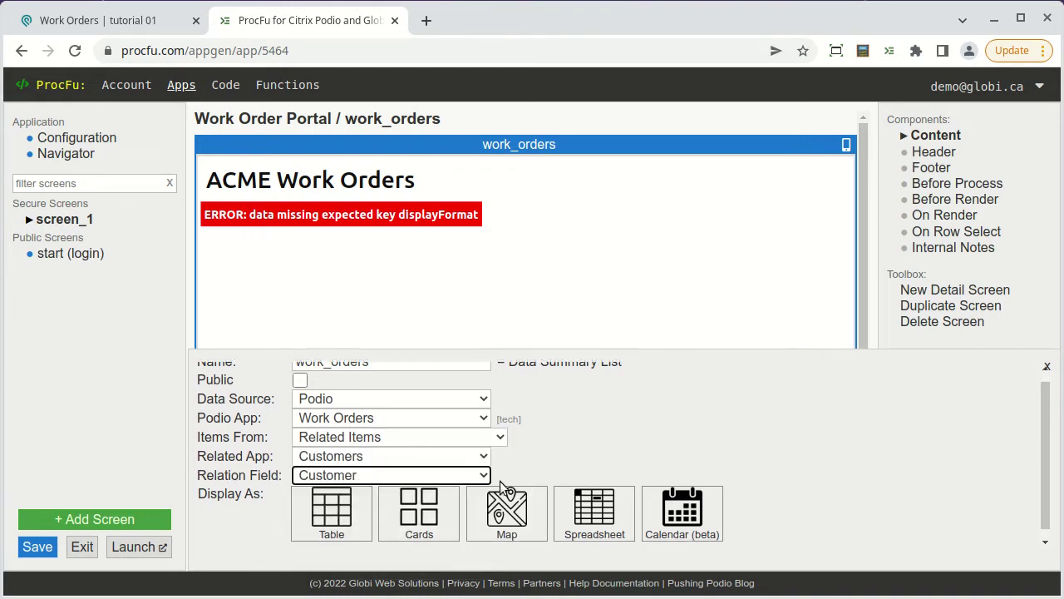
left_click(356, 507)
scroll(354, 495, "down", 1)
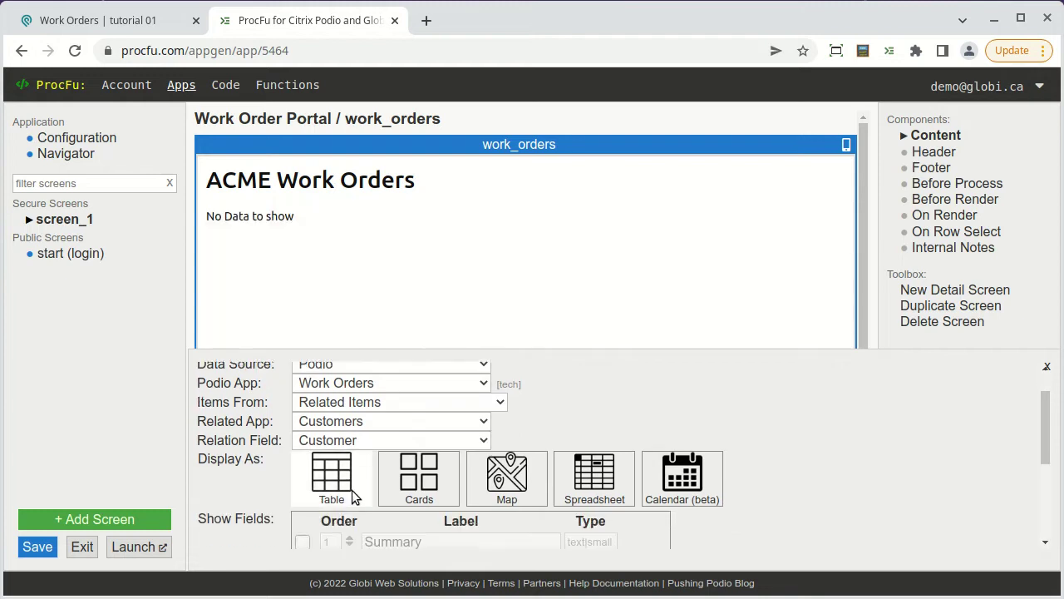
scroll(352, 490, "down", 2)
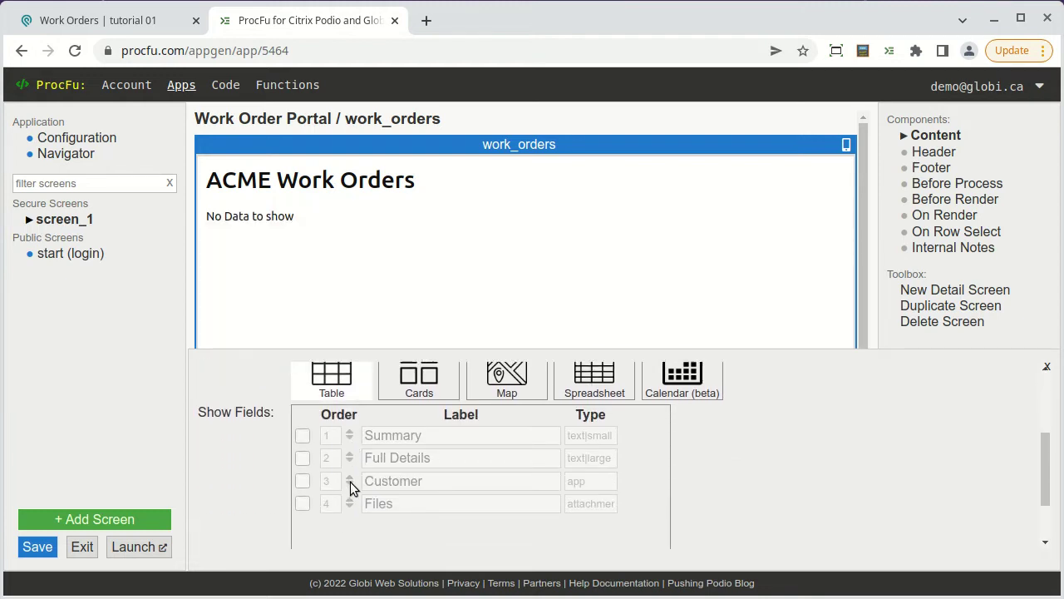
left_click(303, 438)
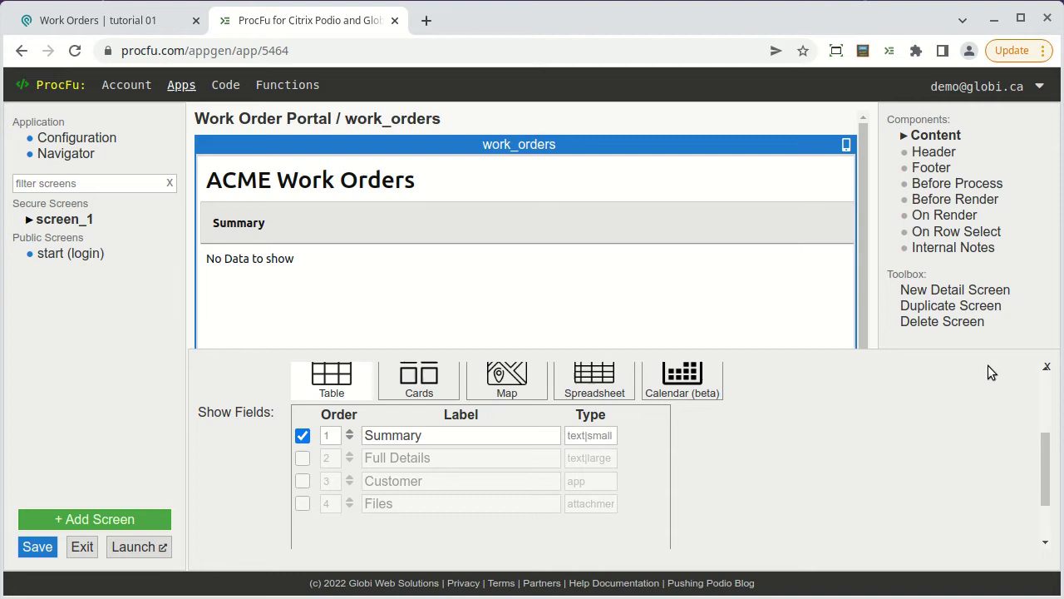
left_click(1046, 367)
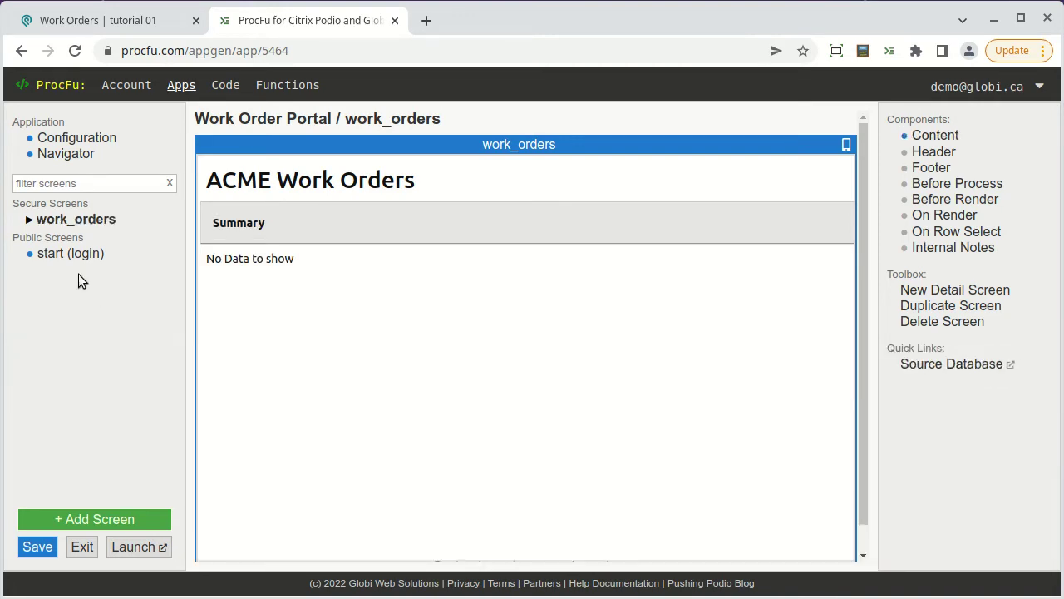
Redirect successful logins to work_orders, save the app and launch the portal.
left_click(69, 254)
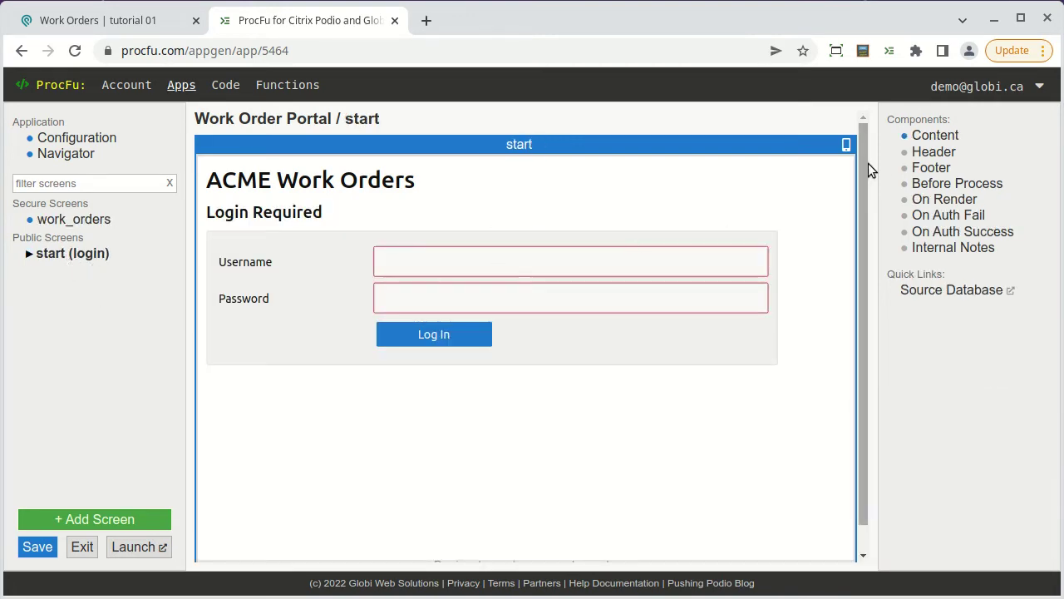
left_click(923, 138)
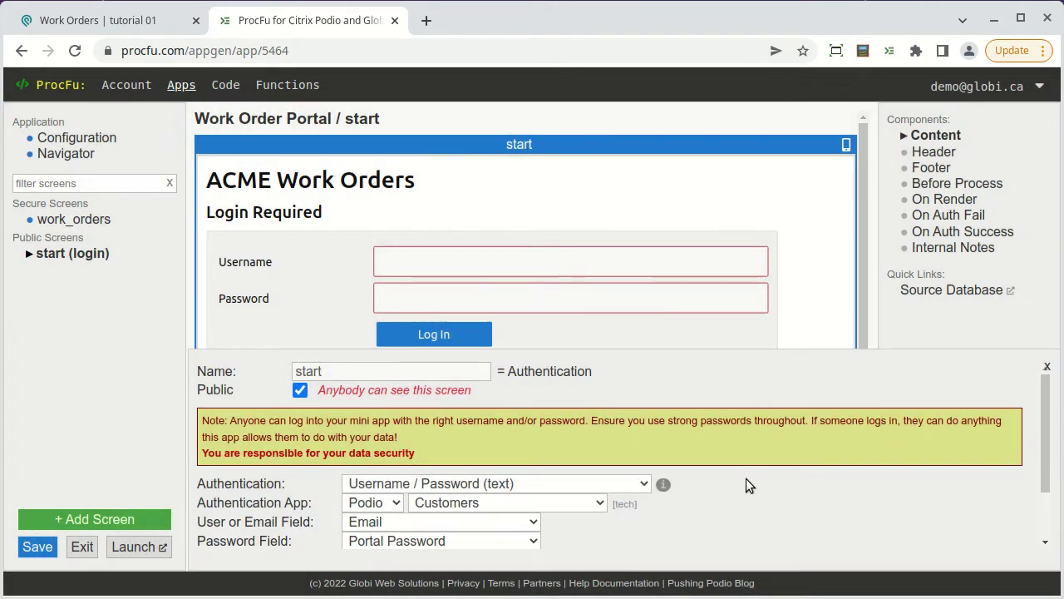
scroll(746, 478, "down", 2)
left_click(445, 530)
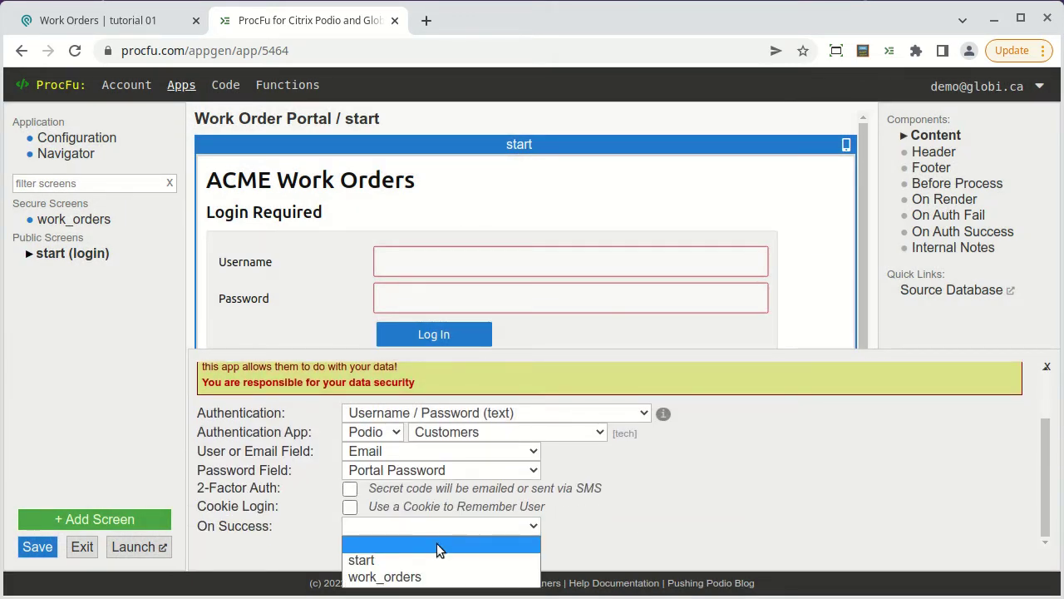
left_click(432, 576)
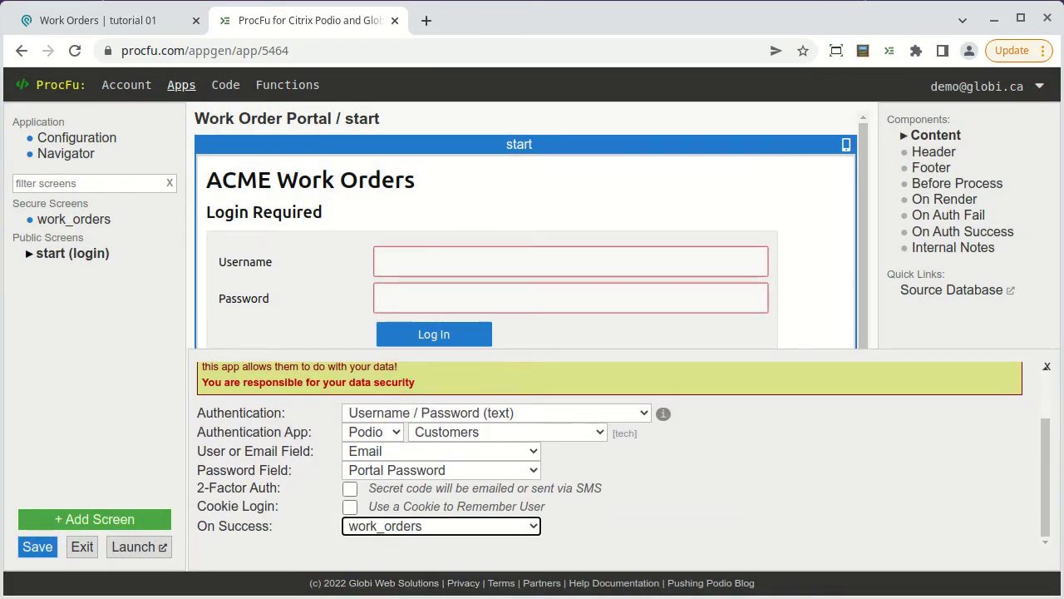
left_click(37, 546)
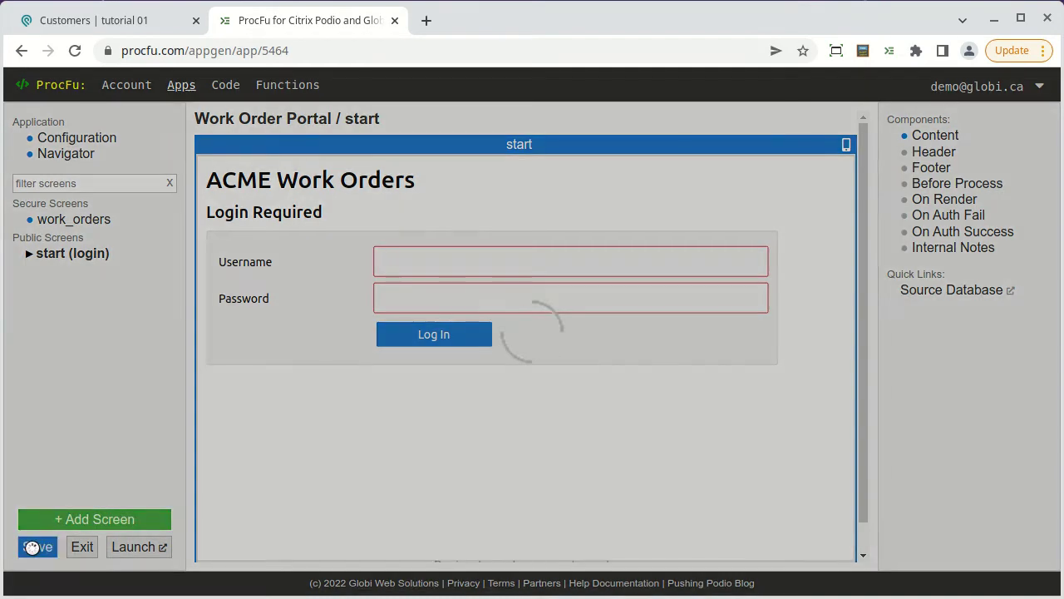
left_click(137, 549)
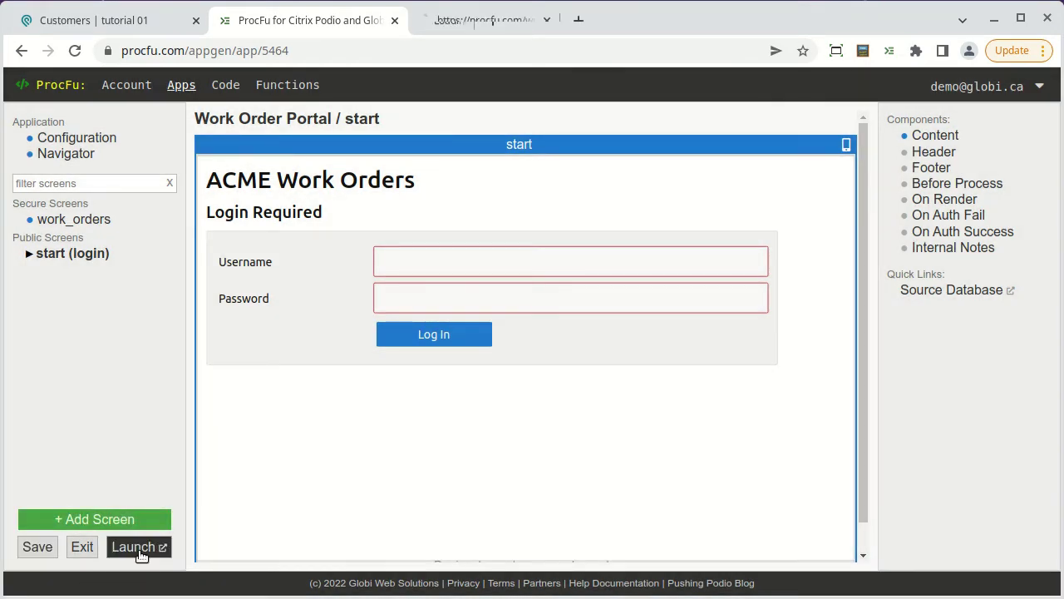
Log into the live portal with the customer's email and portal password, then return to the editor.
left_click(514, 30)
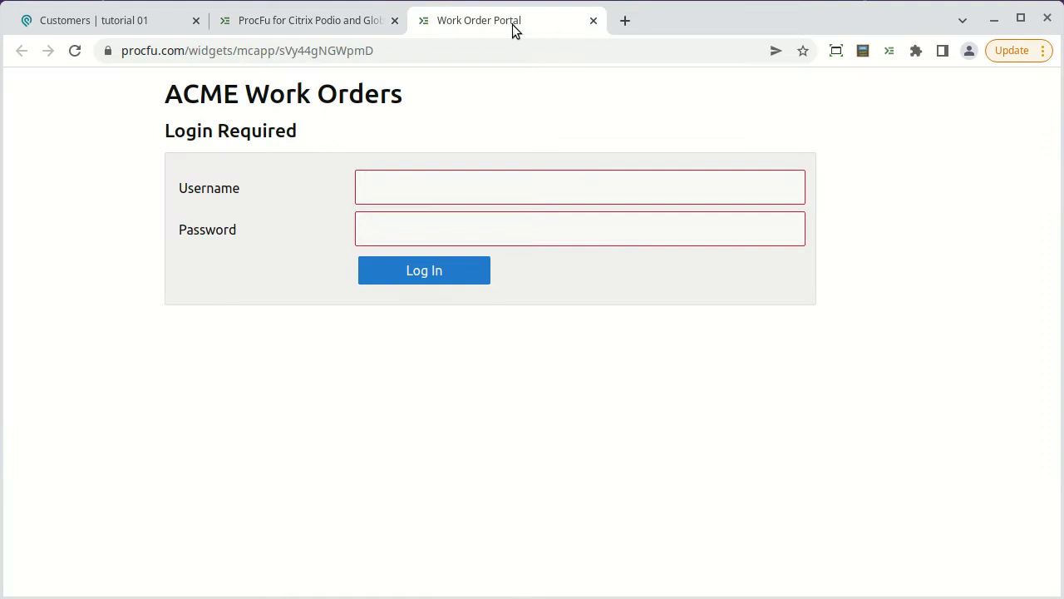
left_click(438, 182)
type("john.smith@domain.com")
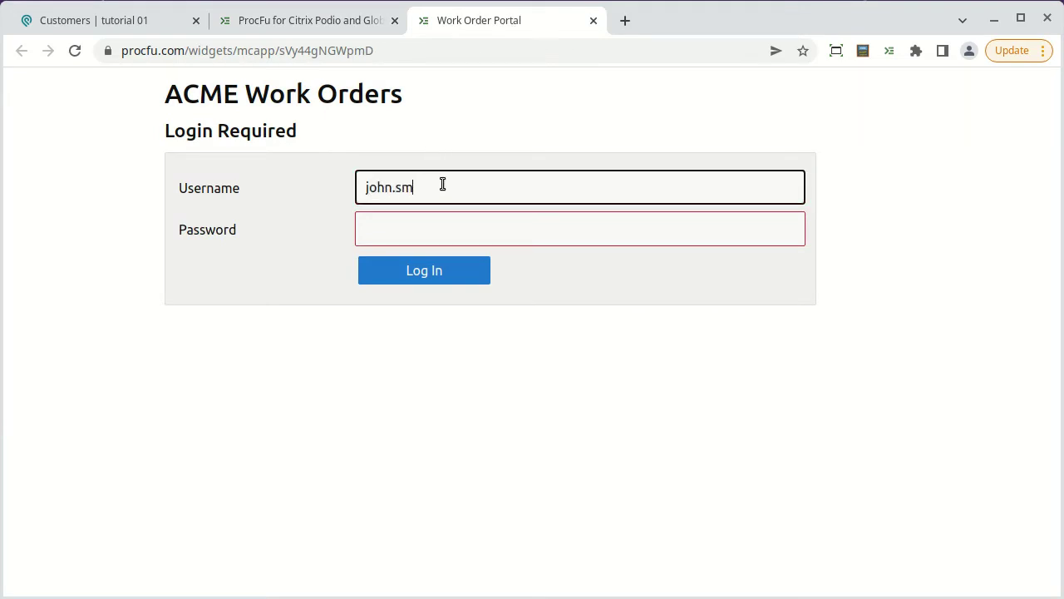
key("Tab")
type("•••••")
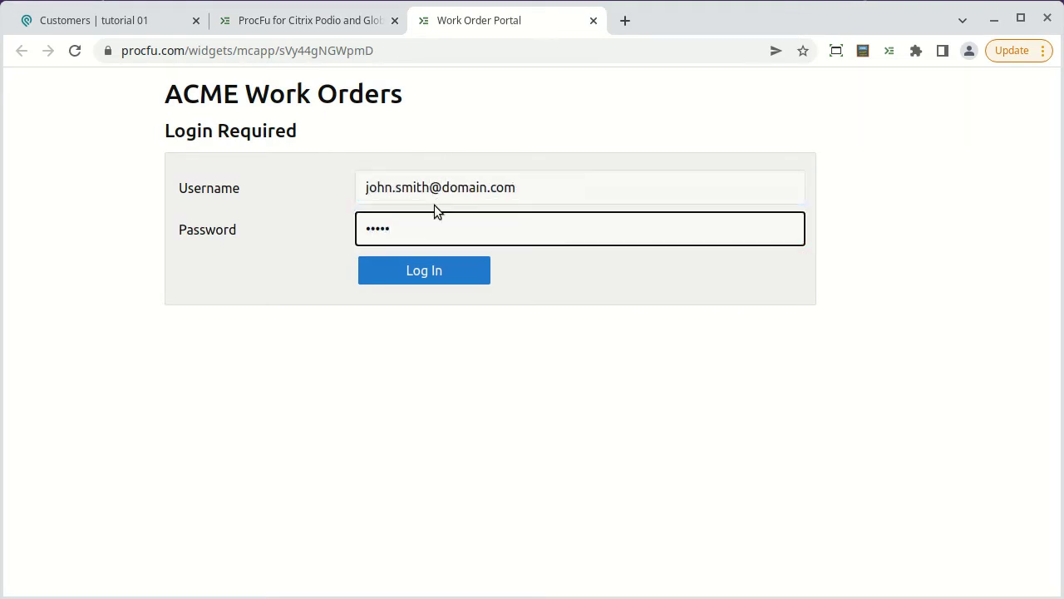
left_click(415, 269)
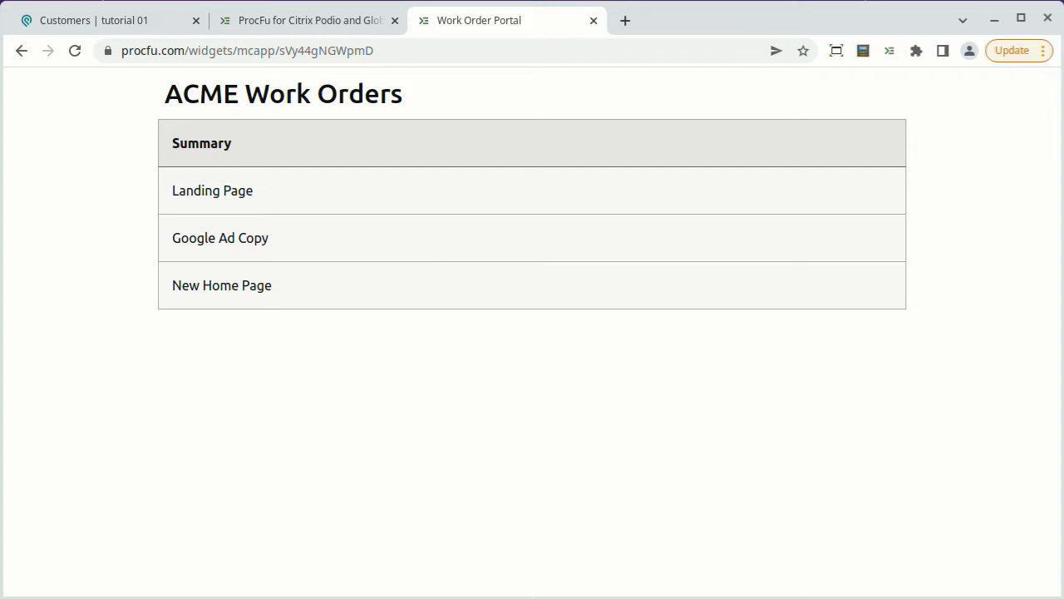
key("ctrl+shift+Tab")
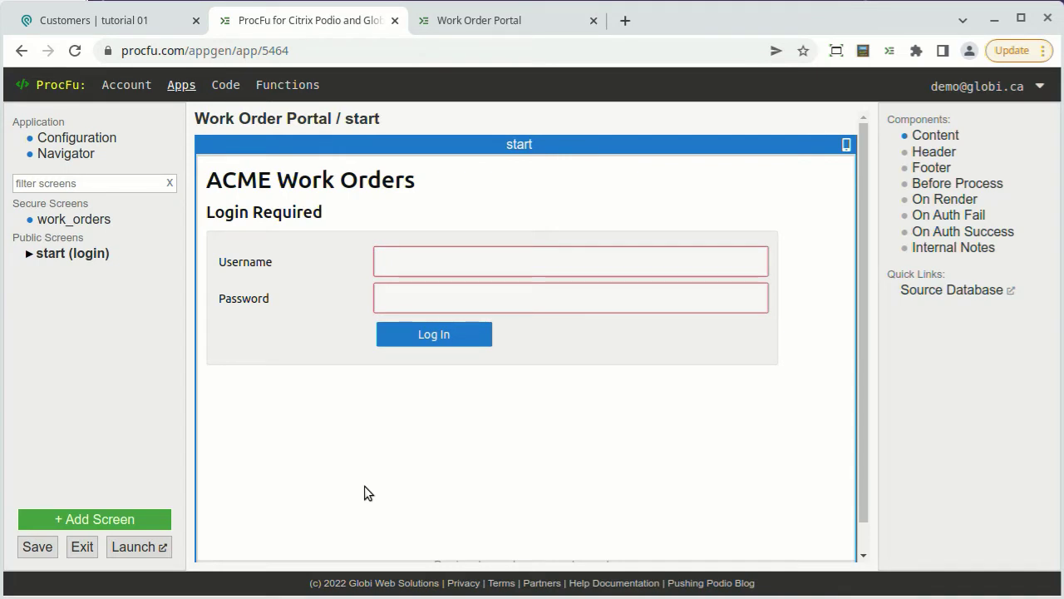
Create a View-mode detail screen for work orders named work_orders_detail.
left_click(95, 224)
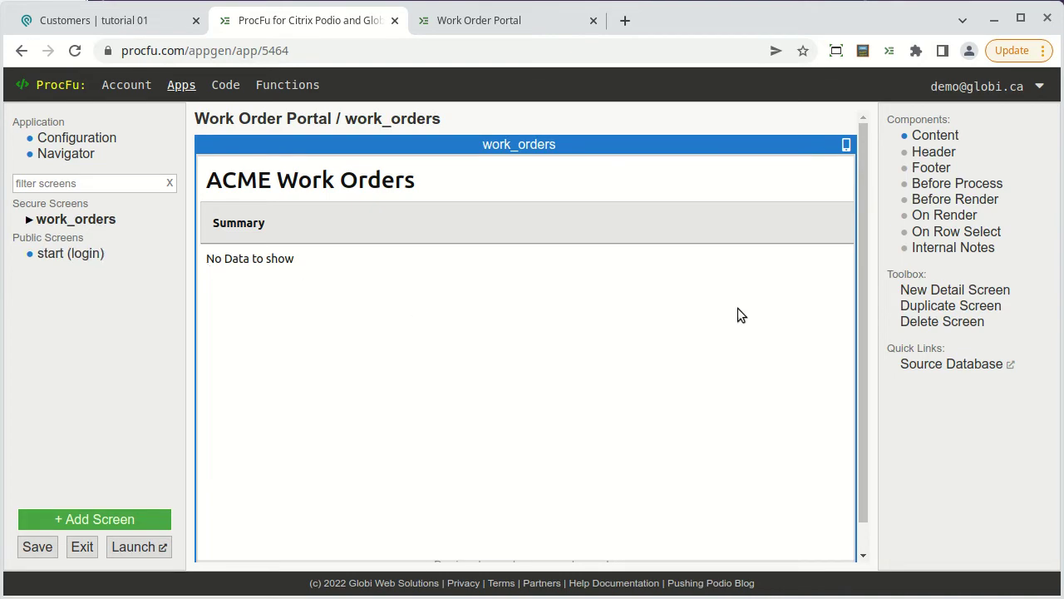
left_click(920, 289)
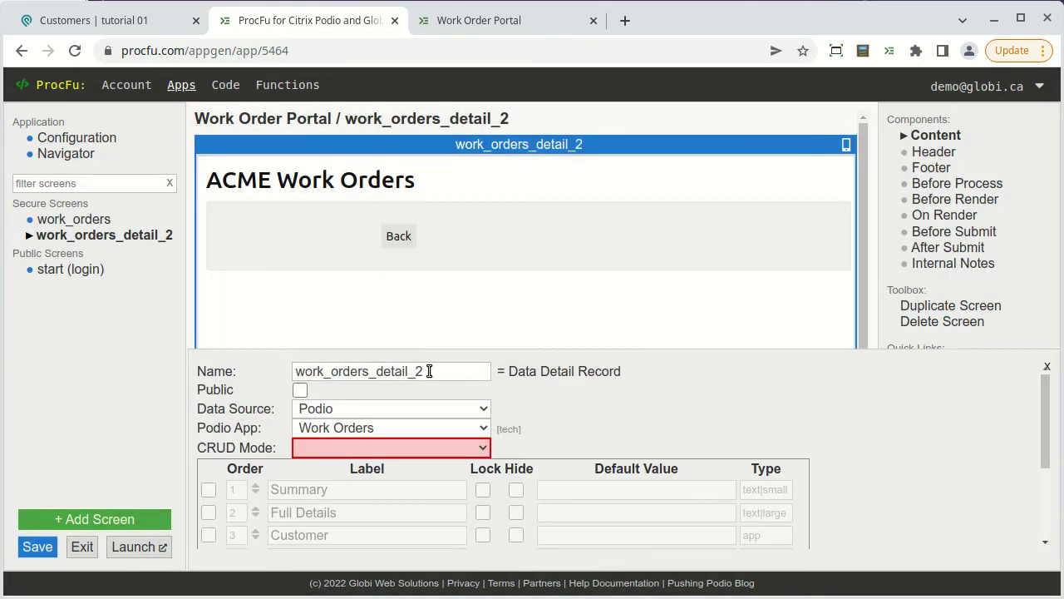
left_click(430, 371)
key("shift+Left")
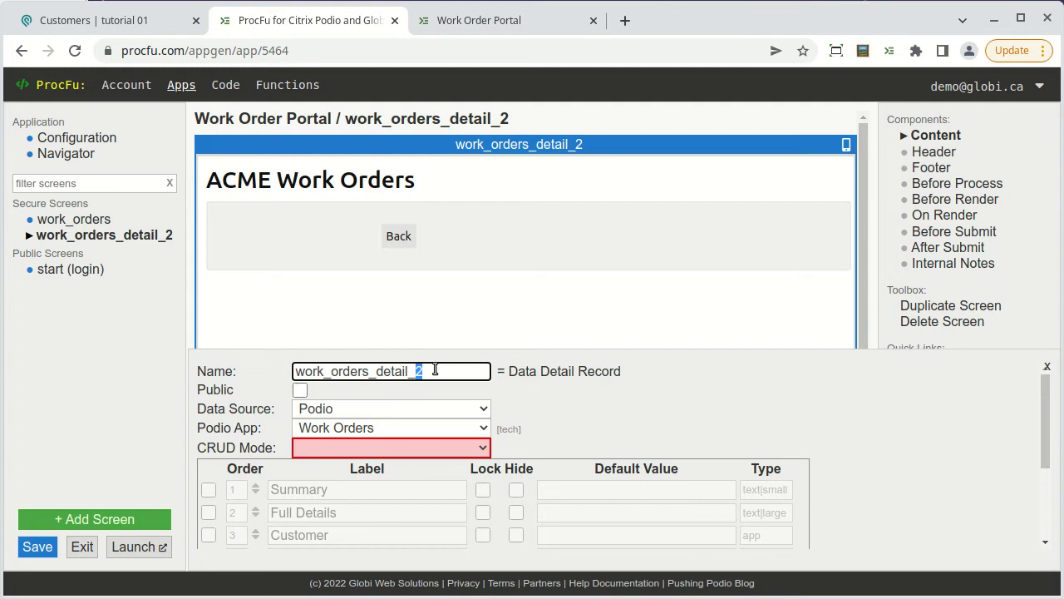
key("shift+Left")
key("BackSpace")
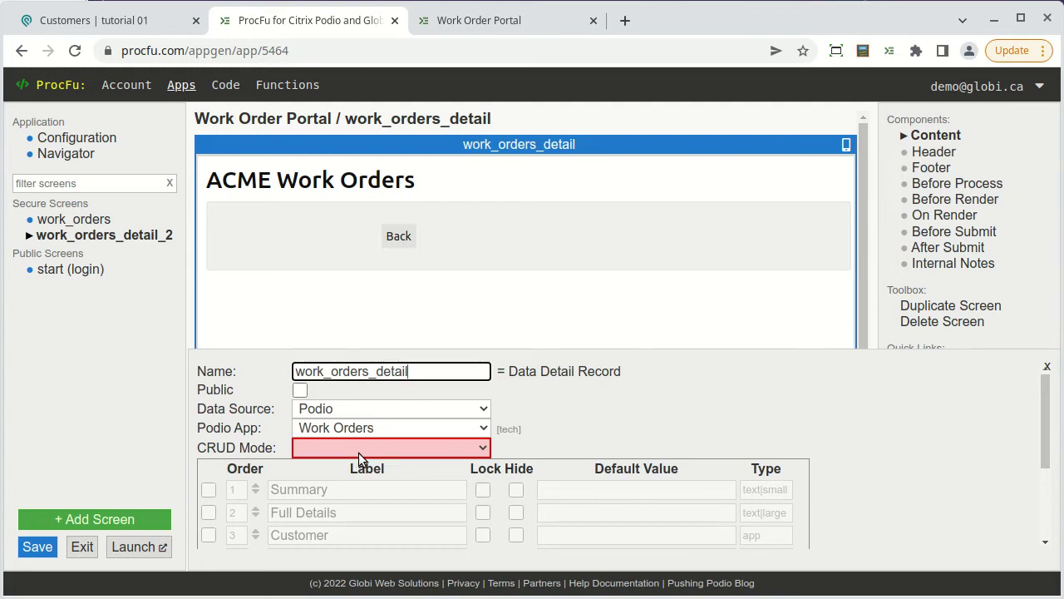
left_click(359, 452)
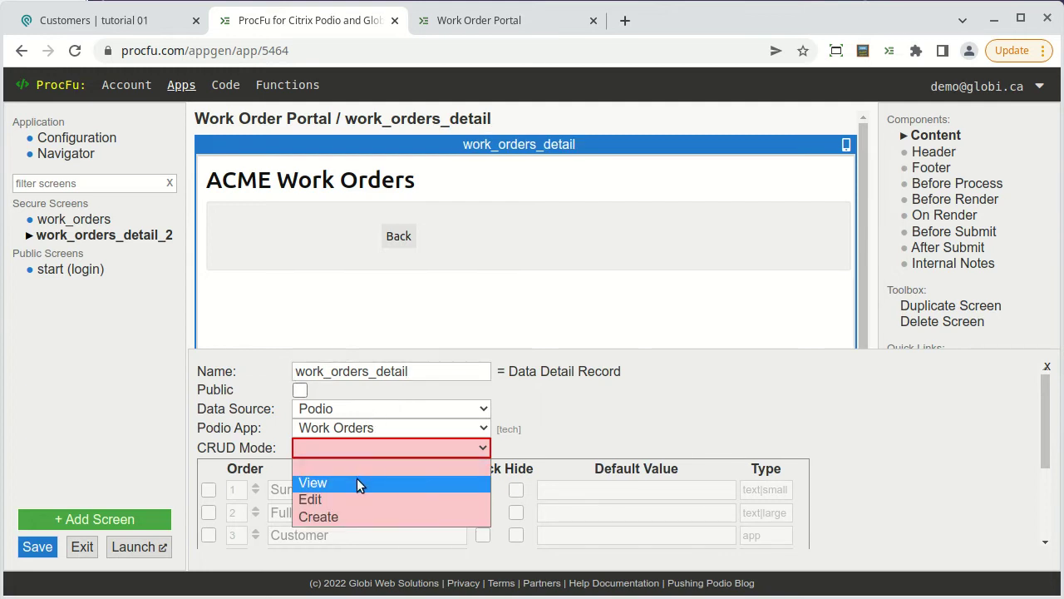
left_click(357, 482)
Show Summary, Full Details and Files, and enable comments with file attachments and adding.
scroll(357, 485, "down", 1)
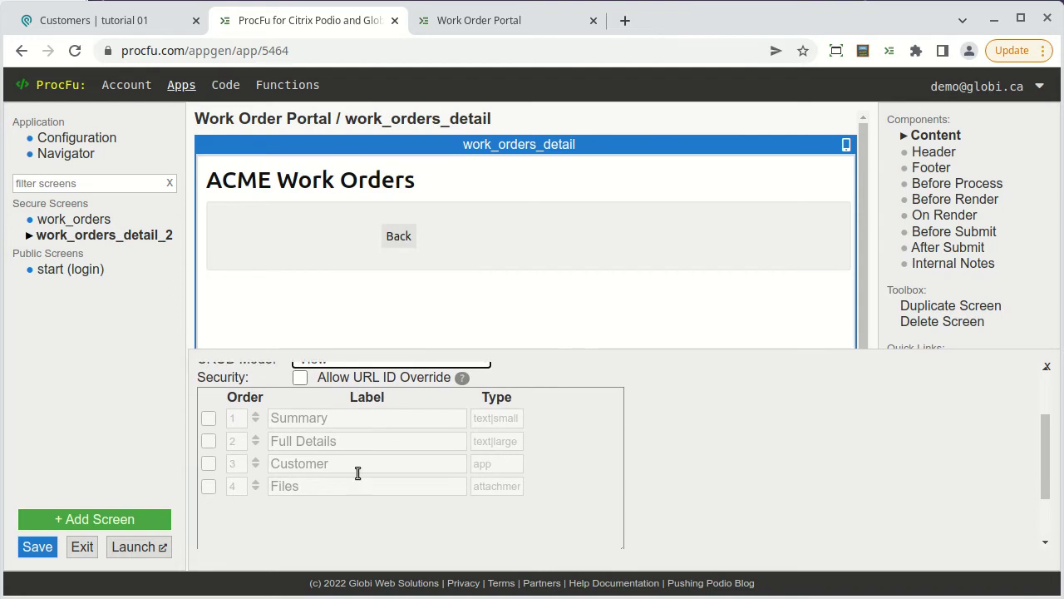
left_click(209, 418)
left_click(209, 441)
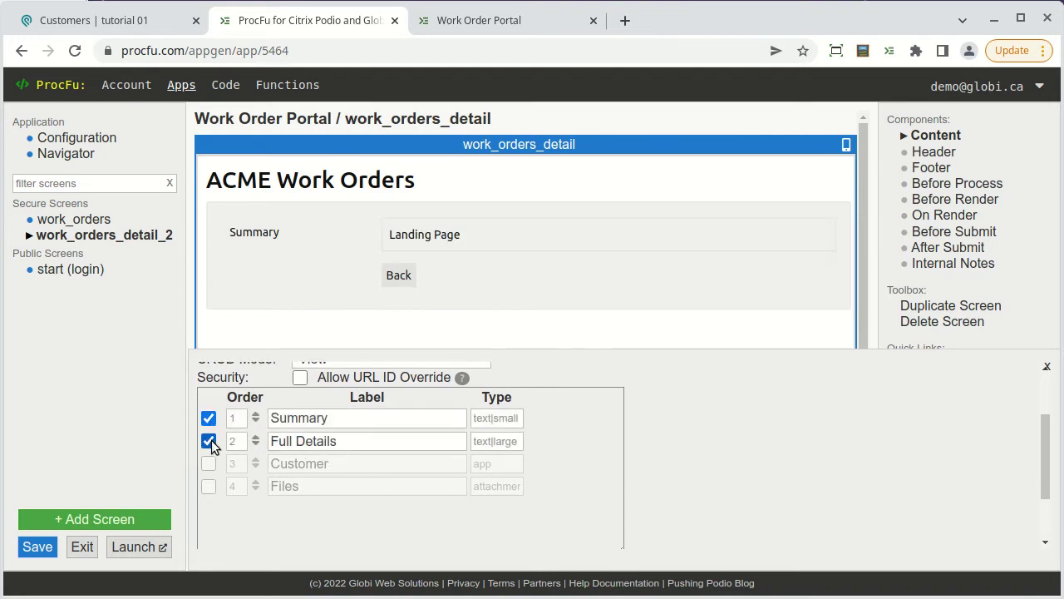
left_click(209, 486)
scroll(284, 505, "down", 1)
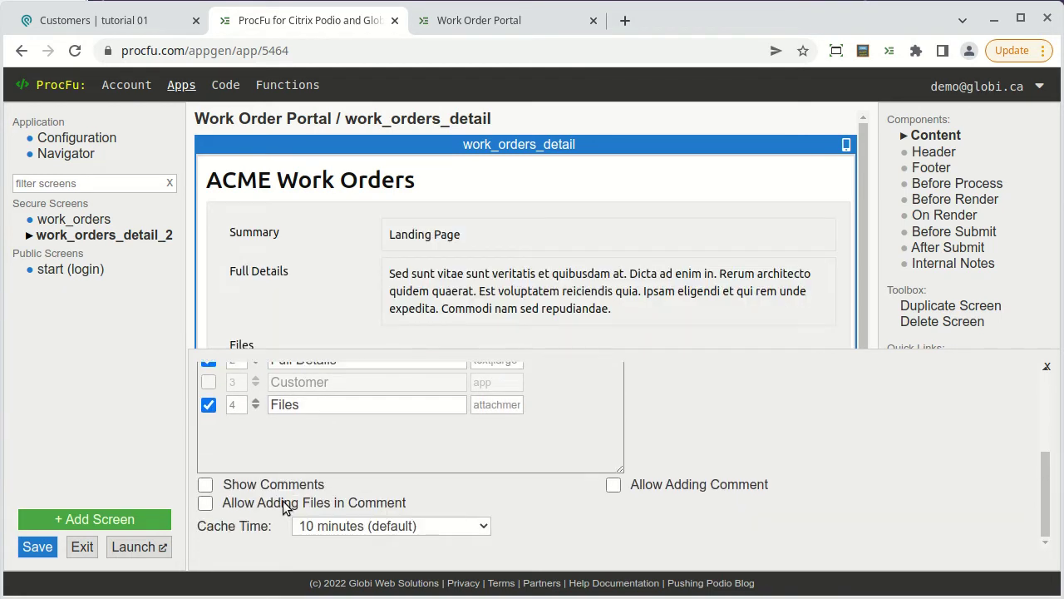
left_click(205, 484)
left_click(206, 503)
left_click(613, 485)
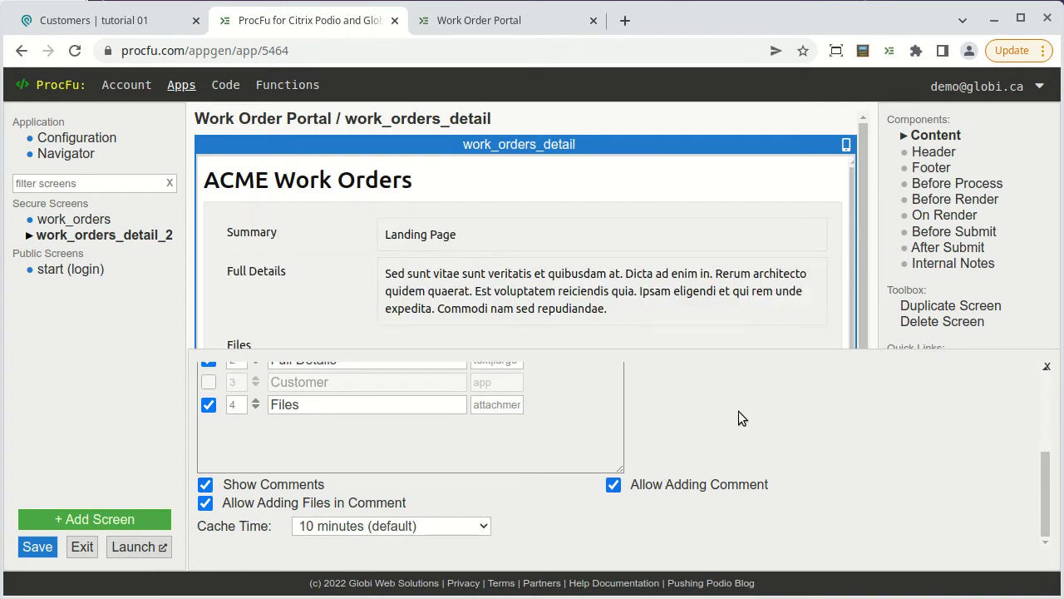
Give the detail screen the header '### Work Order Detail'.
left_click(933, 152)
type("### ")
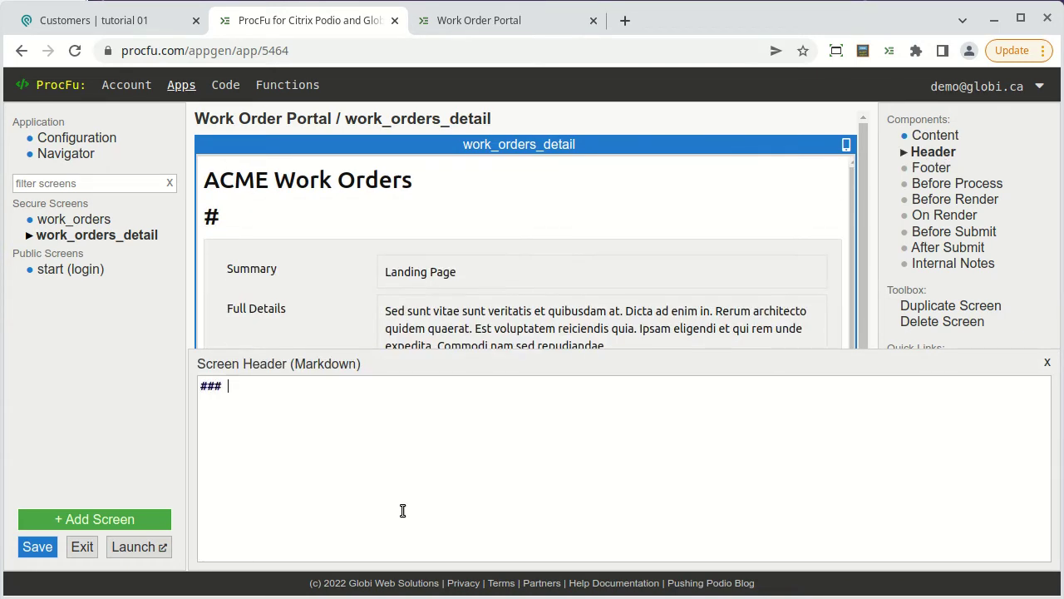
type("Work Order Detail")
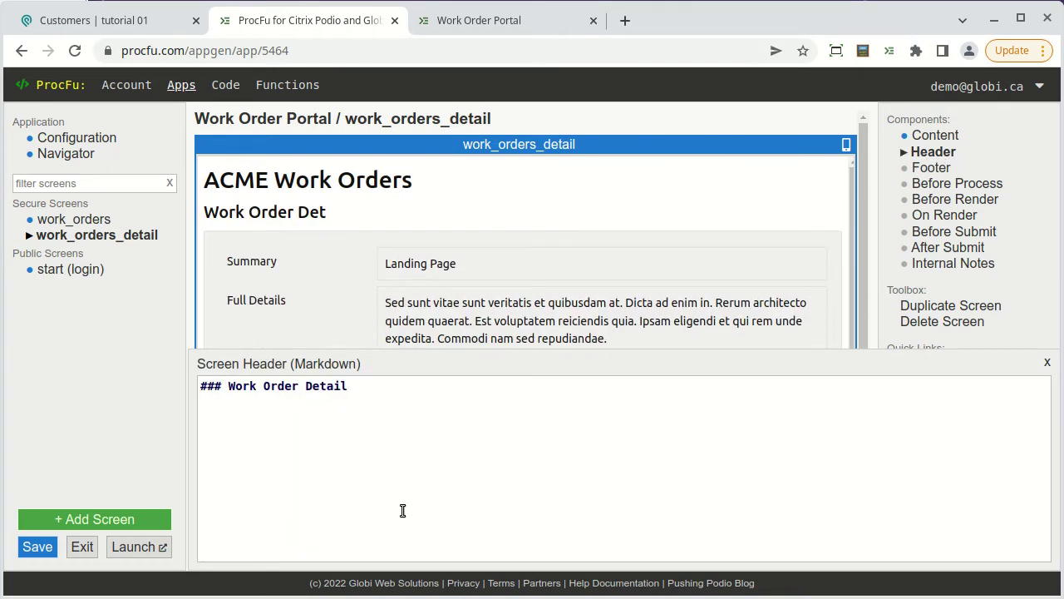
left_click(1047, 363)
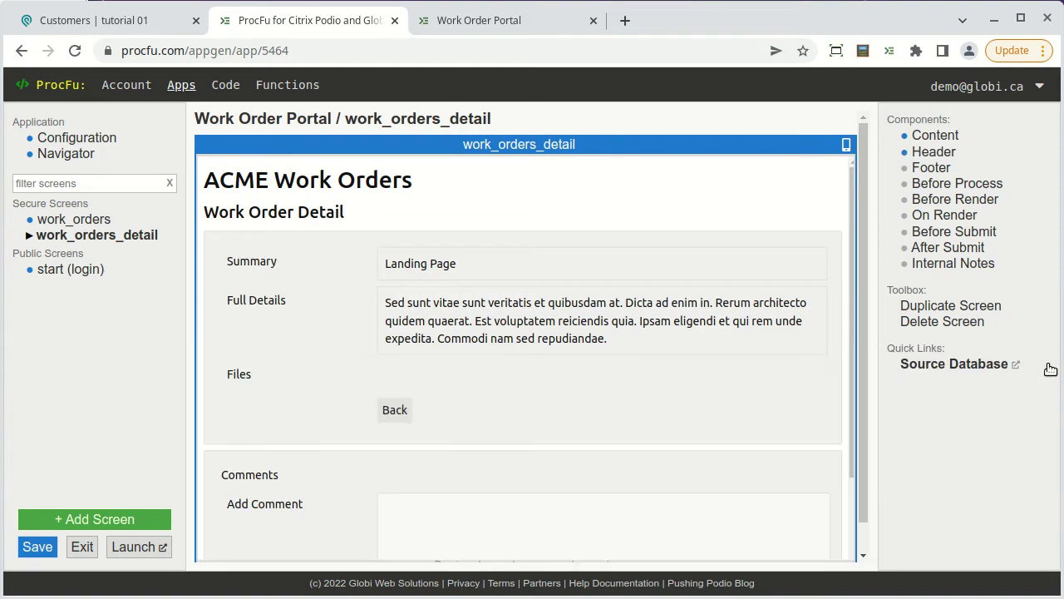
Duplicate the detail screen as work_orders_create in Create mode.
left_click(966, 309)
left_click(441, 371)
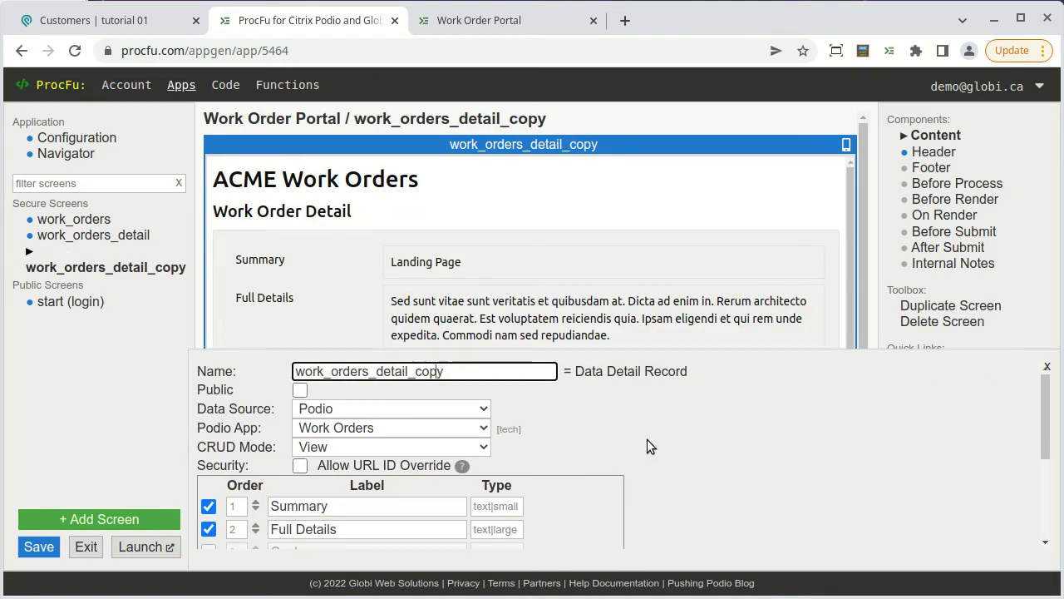
key("shift+Left")
key("shift+Left")
key("shift+Left")
key("shift+Left")
key("shift+Left")
key("shift+Left")
key("shift+Left")
key("shift+Left")
key("shift+Left")
key("shift+Left")
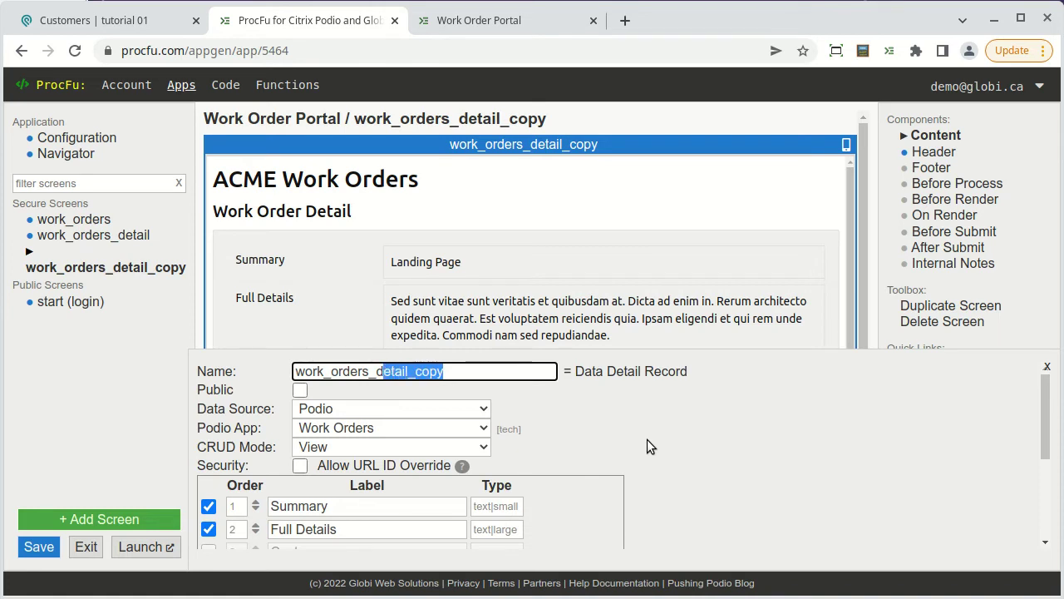
key("shift+Left")
type("create")
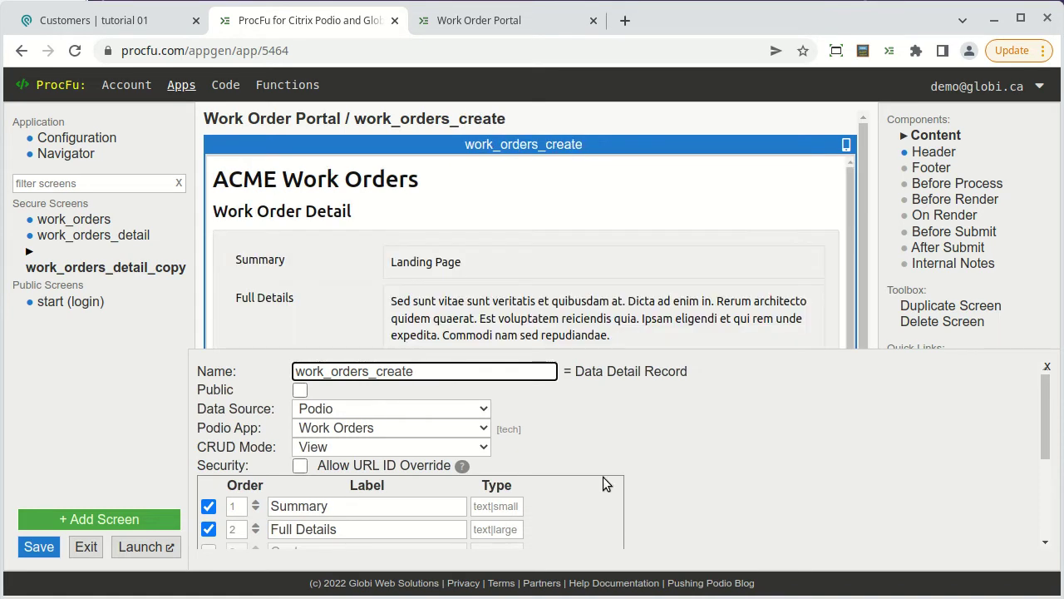
left_click(434, 446)
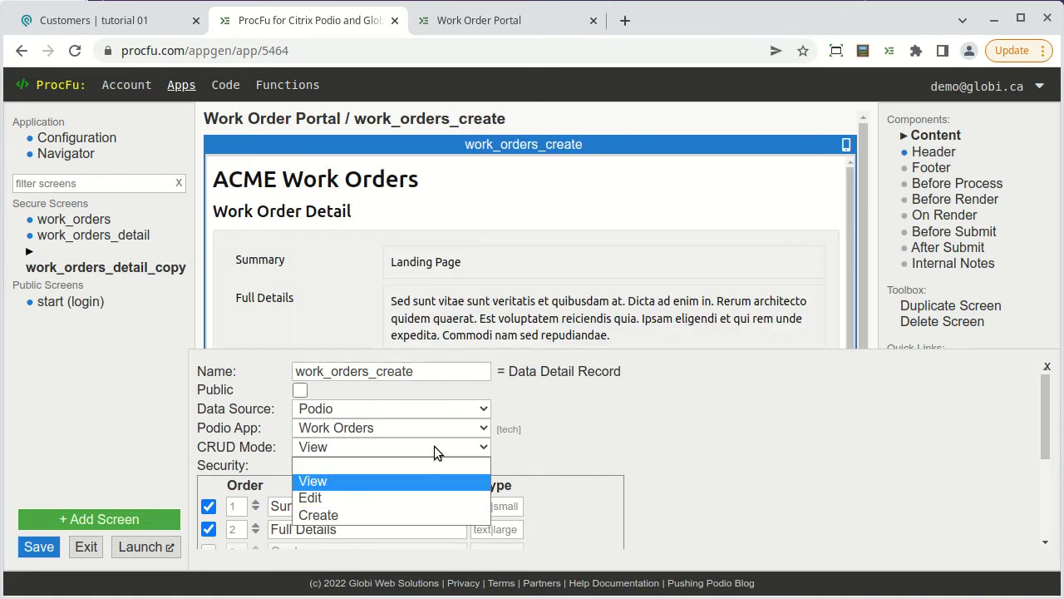
left_click(387, 511)
scroll(539, 425, "down", 1)
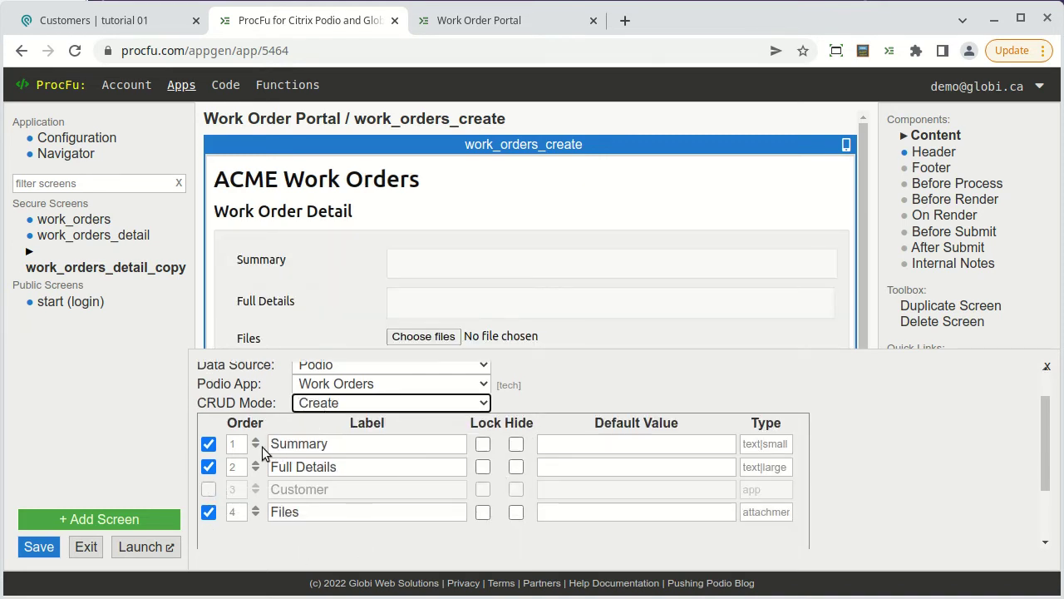
left_click(208, 489)
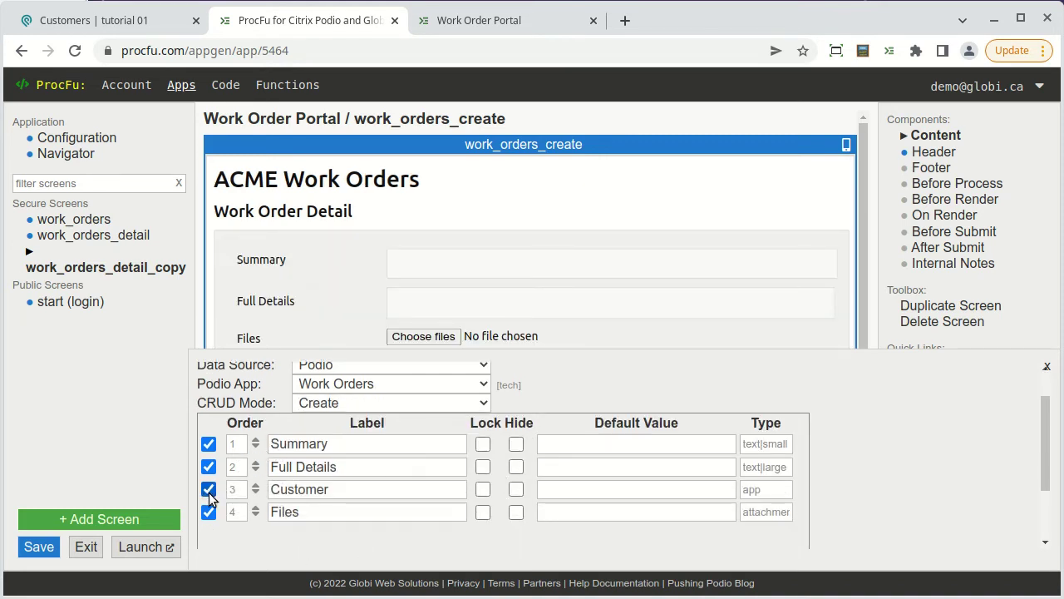
left_click(516, 491)
left_click(558, 489)
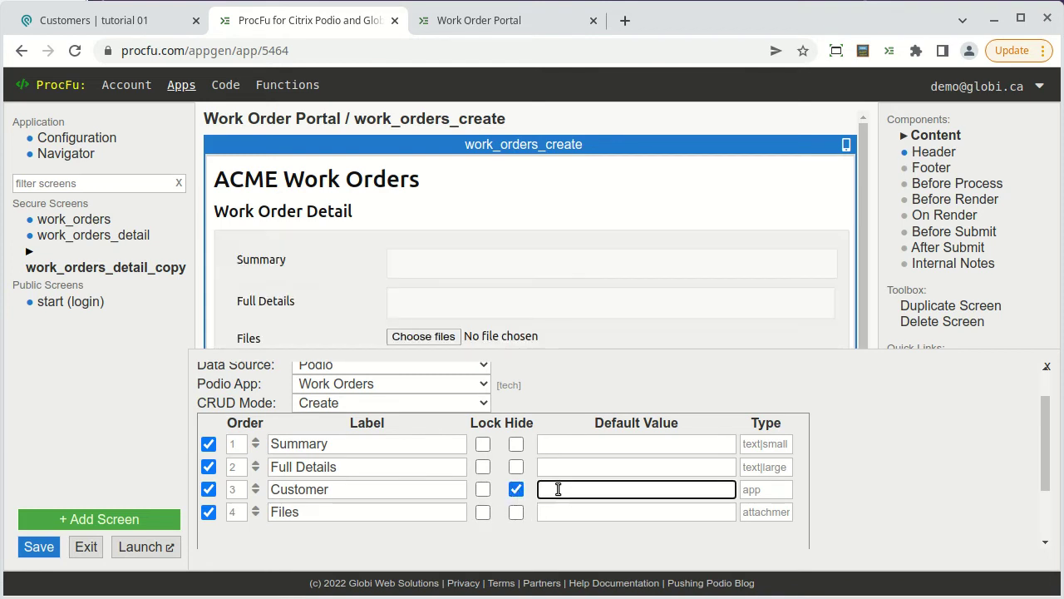
type("@[pf_auth_")
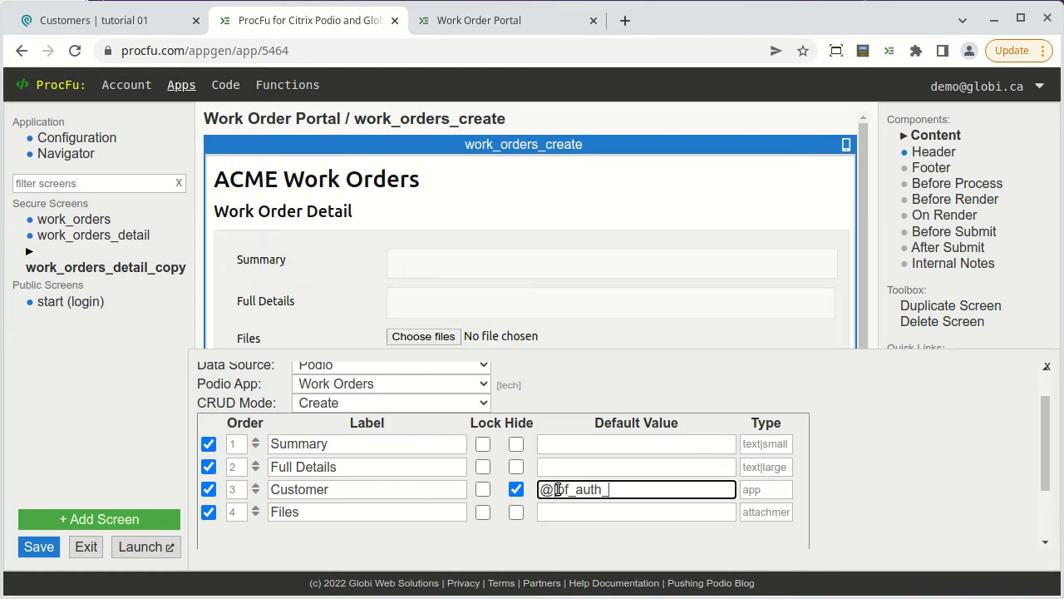
type("item_id")
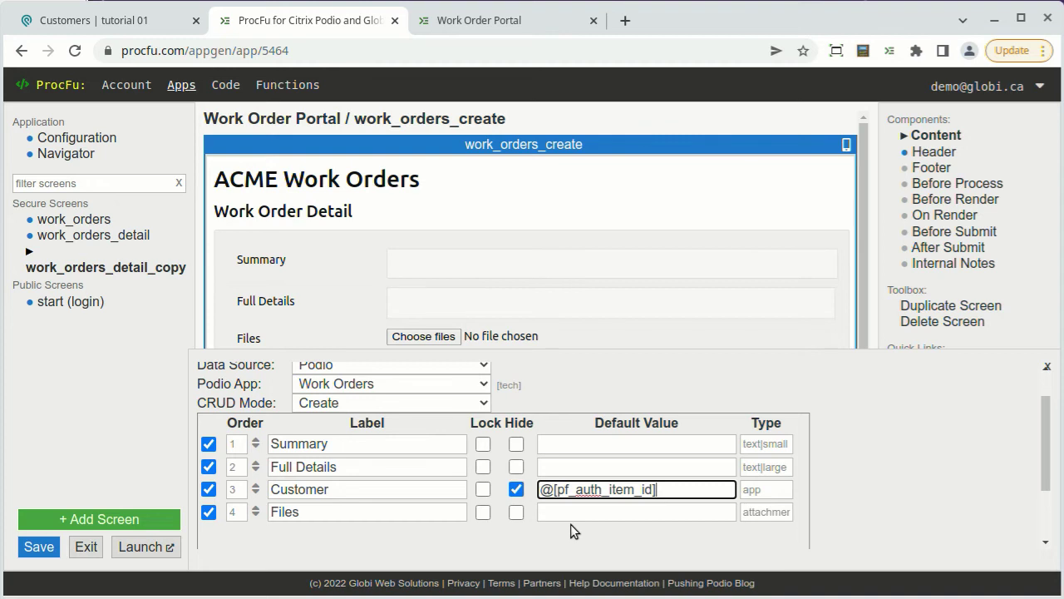
scroll(570, 523, "down", 1)
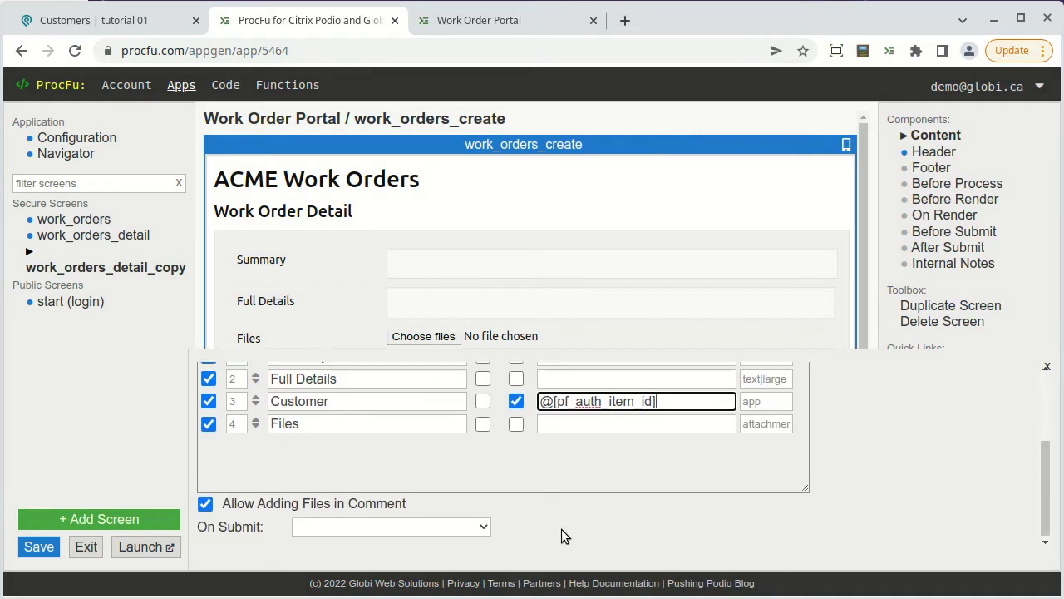
left_click(443, 527)
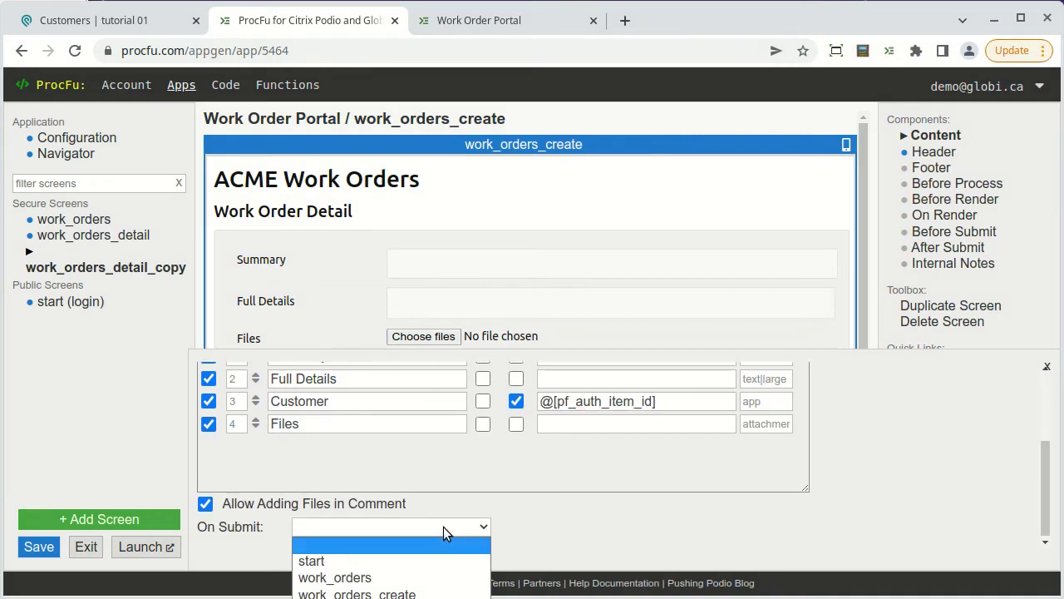
left_click(431, 578)
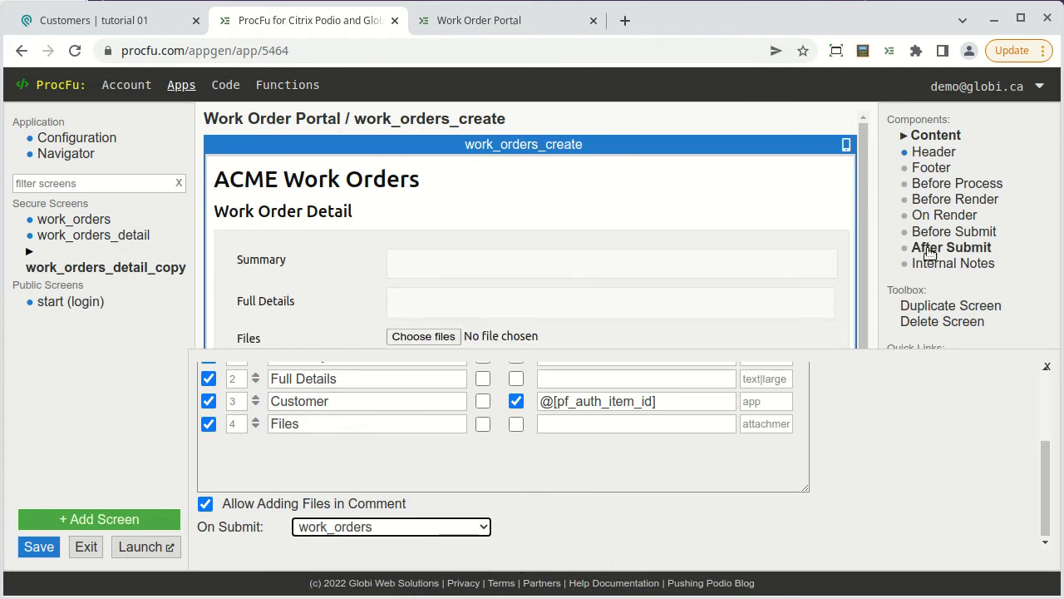
Change the create screen's header to 'Create Work Order'.
left_click(933, 153)
left_click(229, 386)
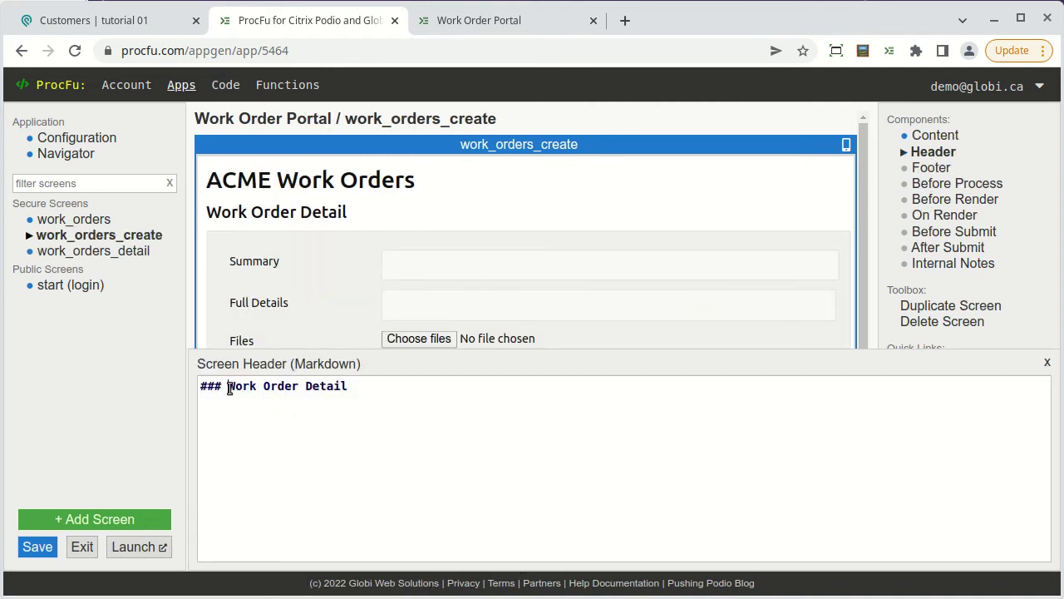
type("Create")
key("End")
key("BackSpace")
key("BackSpace")
key("BackSpace")
key("BackSpace")
key("BackSpace")
key("BackSpace")
key("BackSpace")
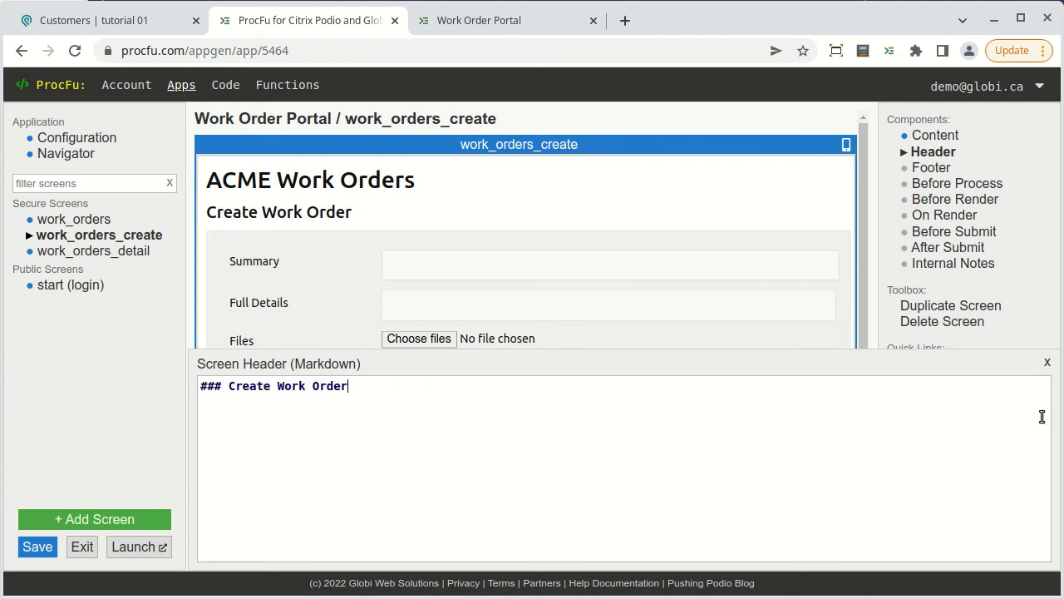
left_click(1048, 364)
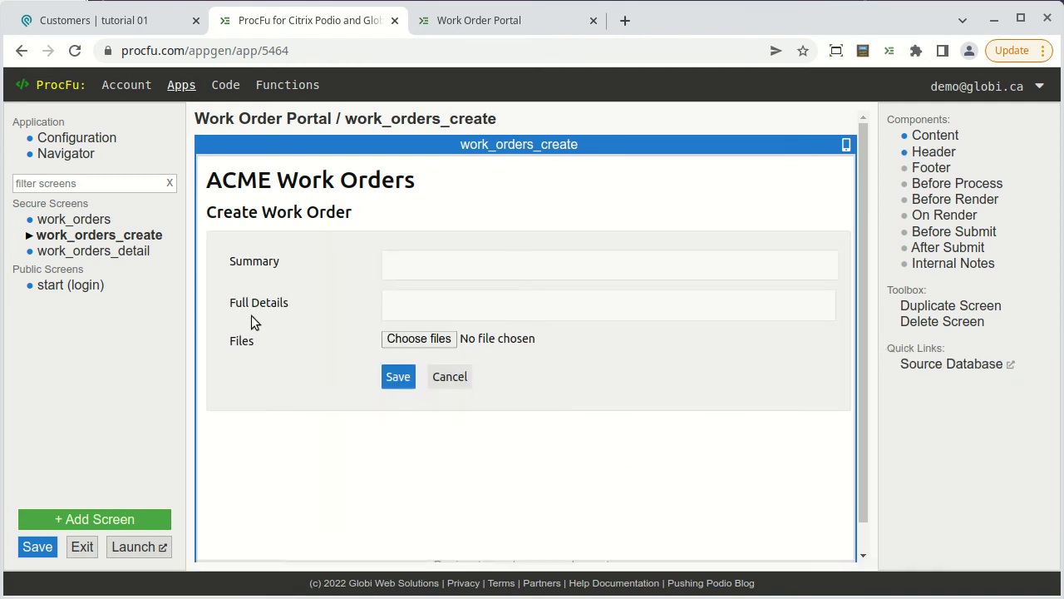
left_click(87, 219)
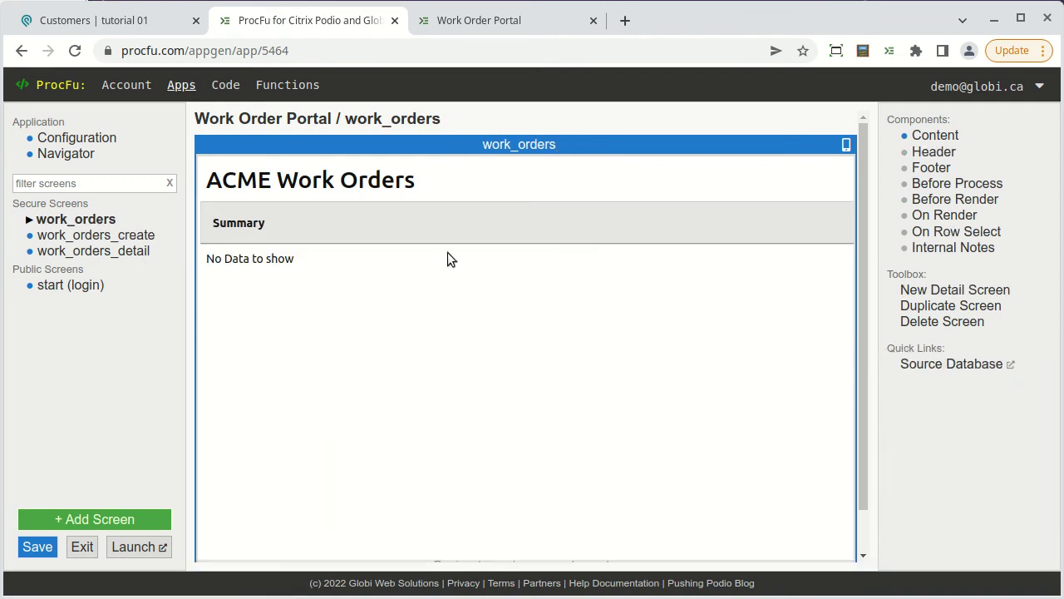
Add a [New] link to the work_orders header pointing to the work_orders_create screen.
left_click(933, 151)
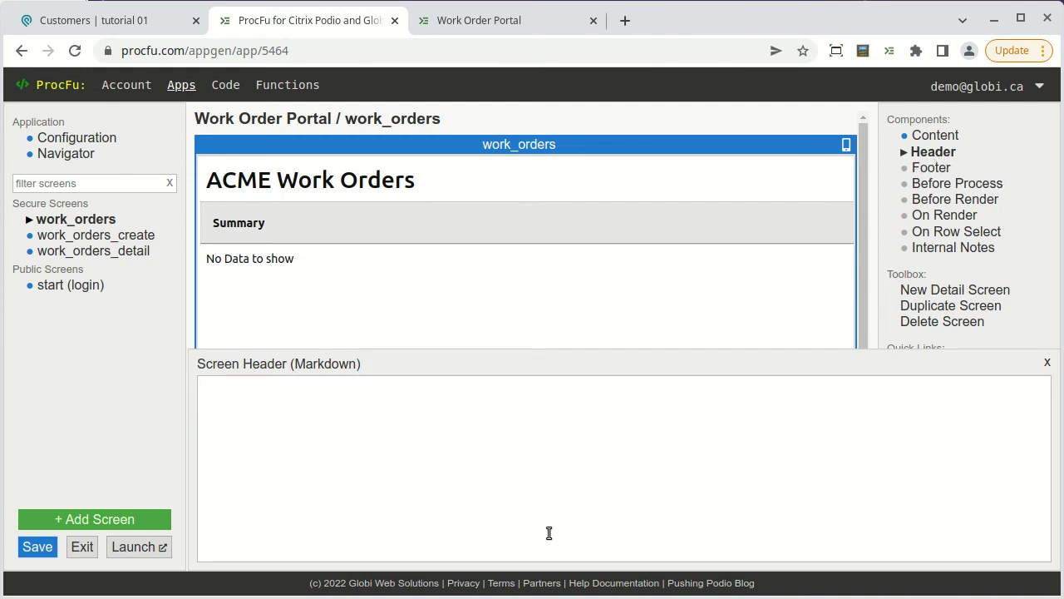
type("[New]")
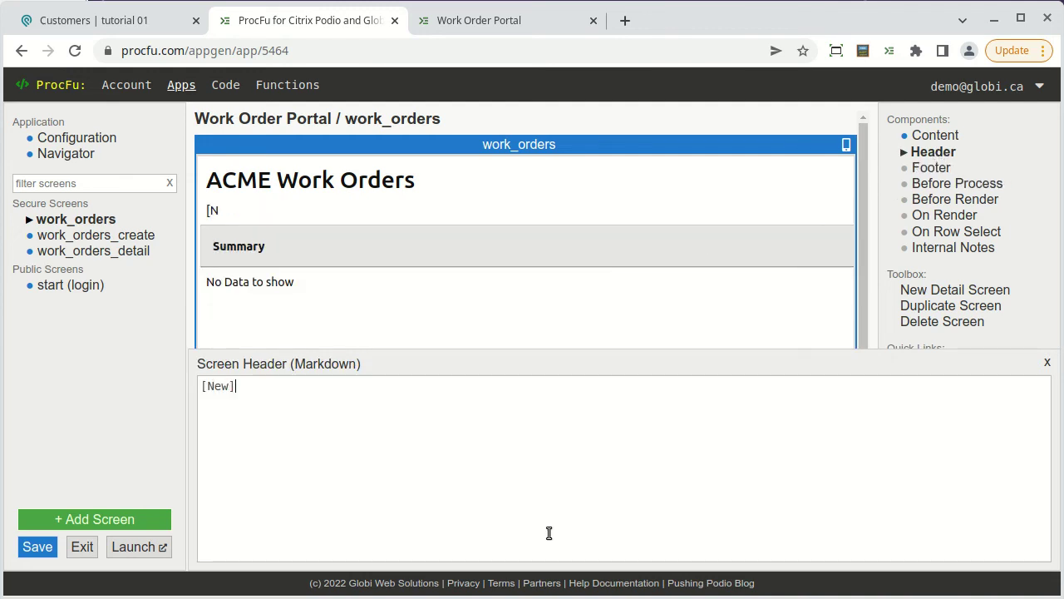
type("(@")
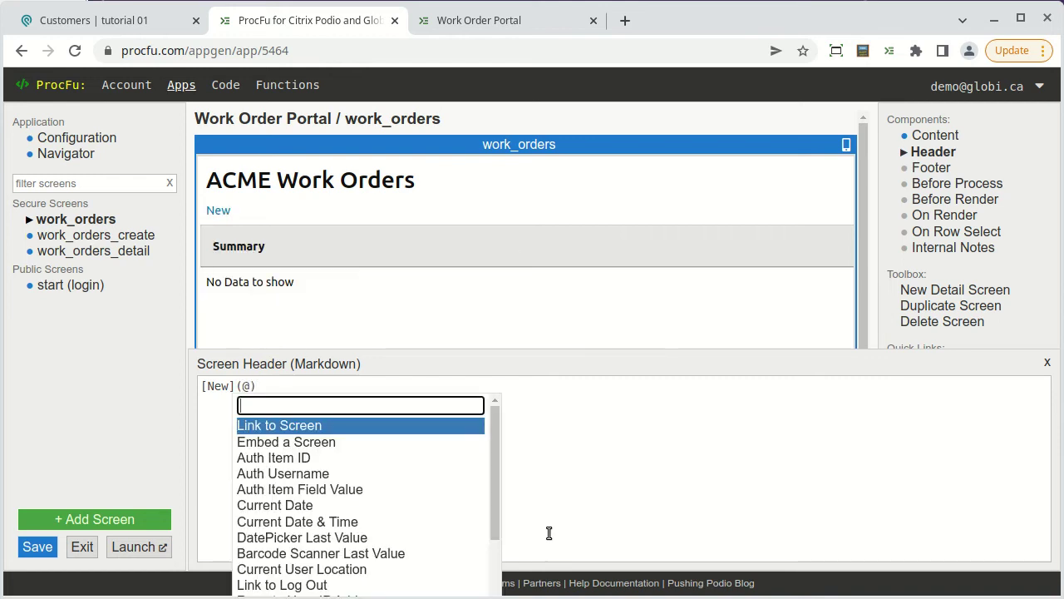
key("Return")
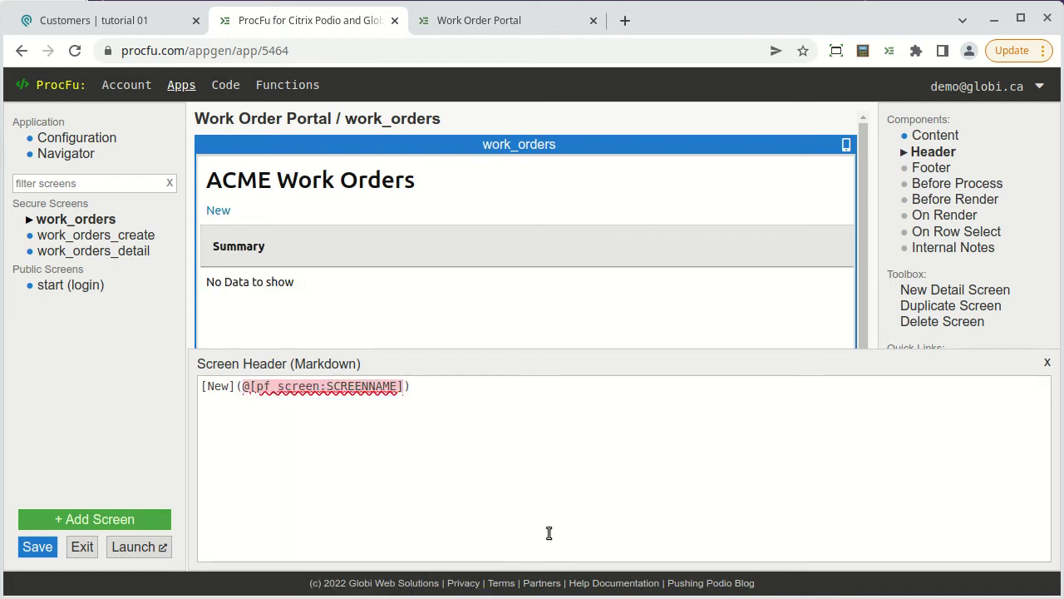
key("shift+Left")
key("shift+Left")
key("shift+Left")
key("shift+Left")
key("shift+Left")
key("shift+Left")
key("shift+Left")
key("shift+Left")
key("shift+Left")
key("shift+Left")
key("BackSpace")
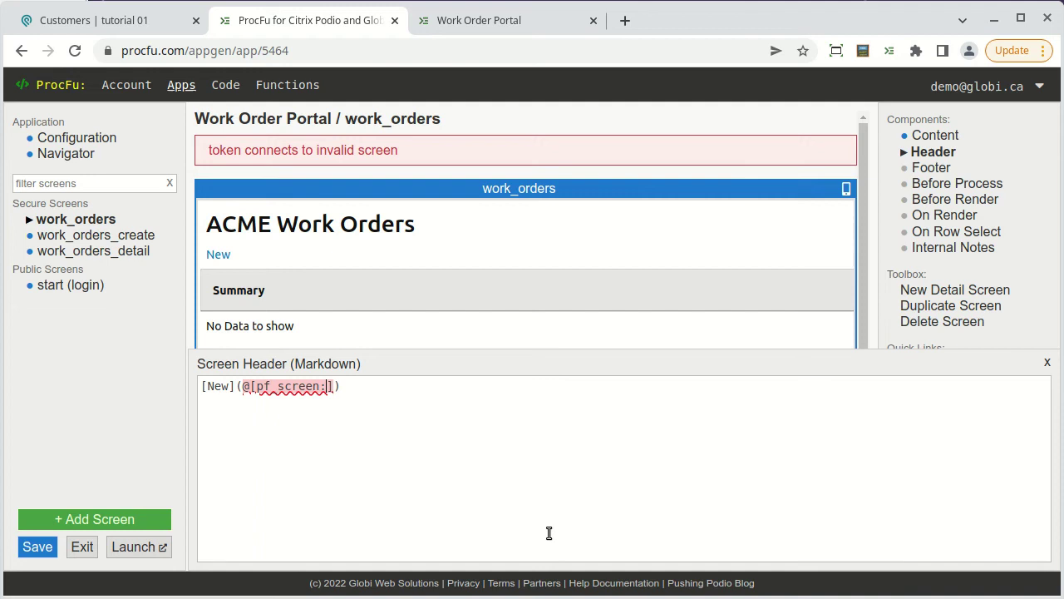
type("work_orders_create")
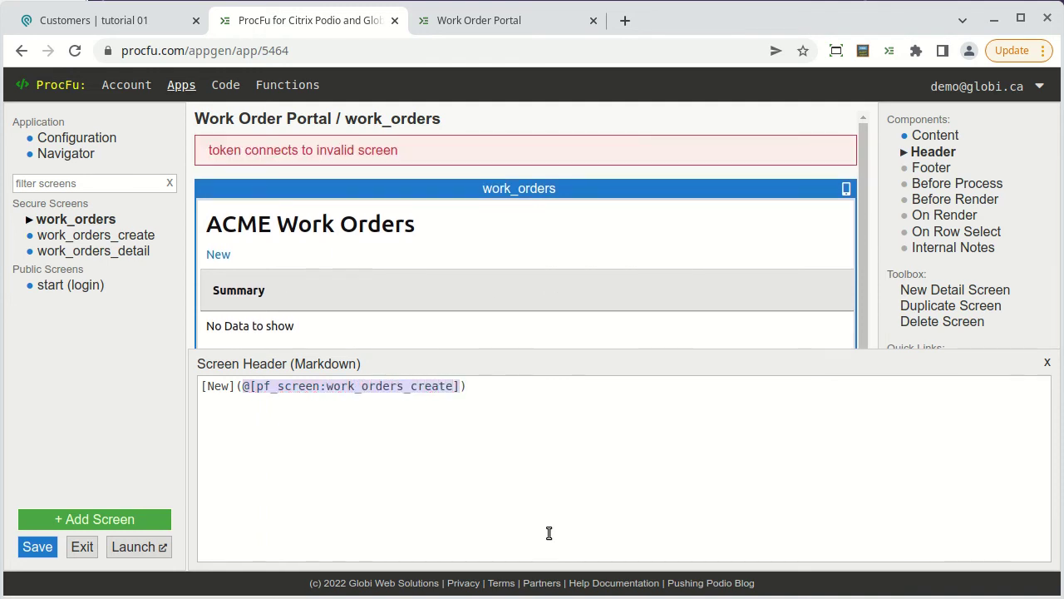
left_click(1047, 363)
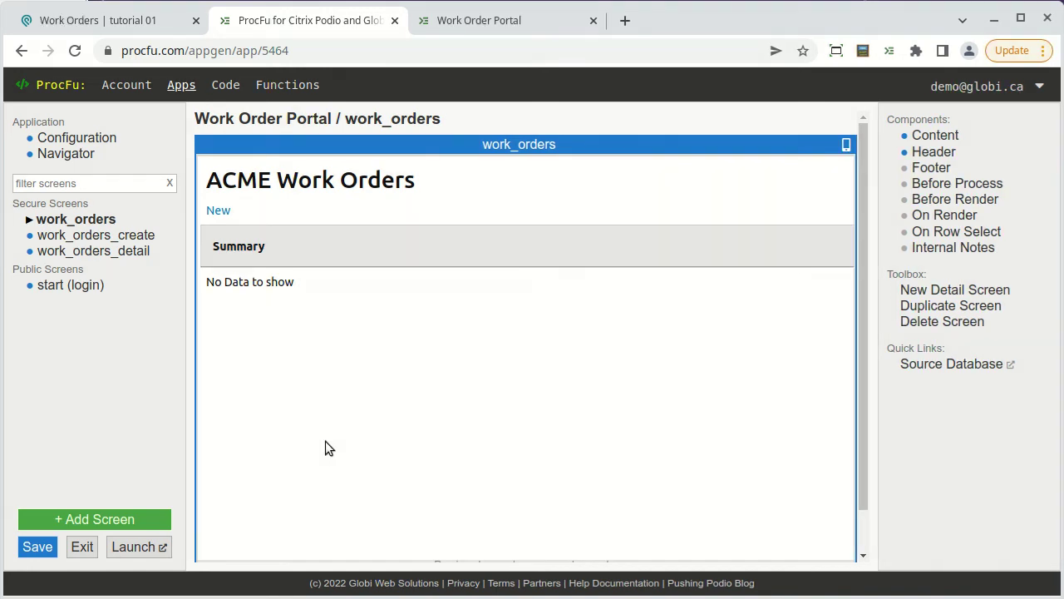
Save the app, reload the live portal, and check the Landing Page work order details.
left_click(43, 547)
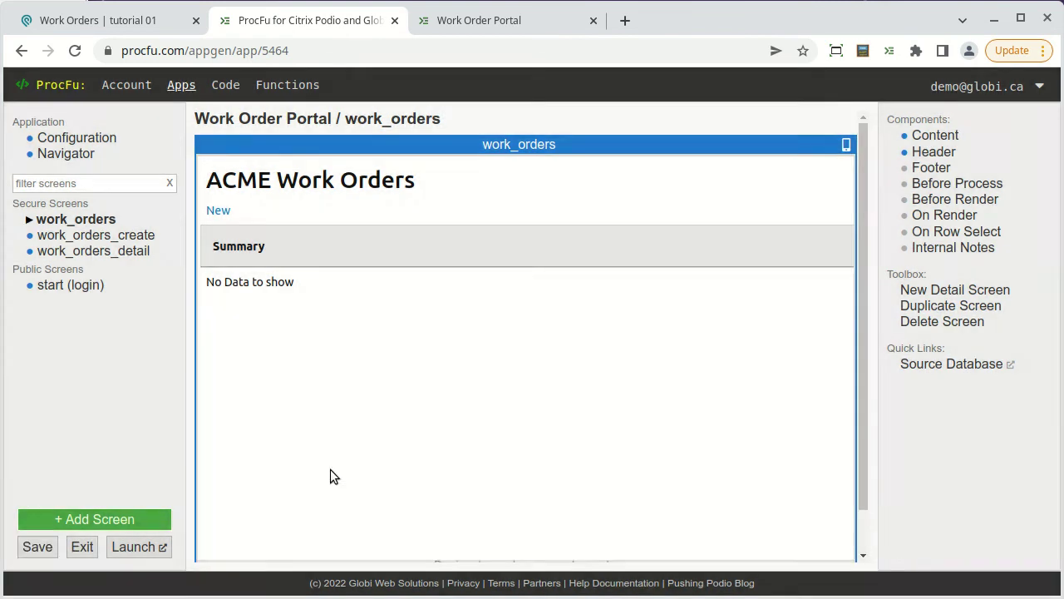
left_click(490, 25)
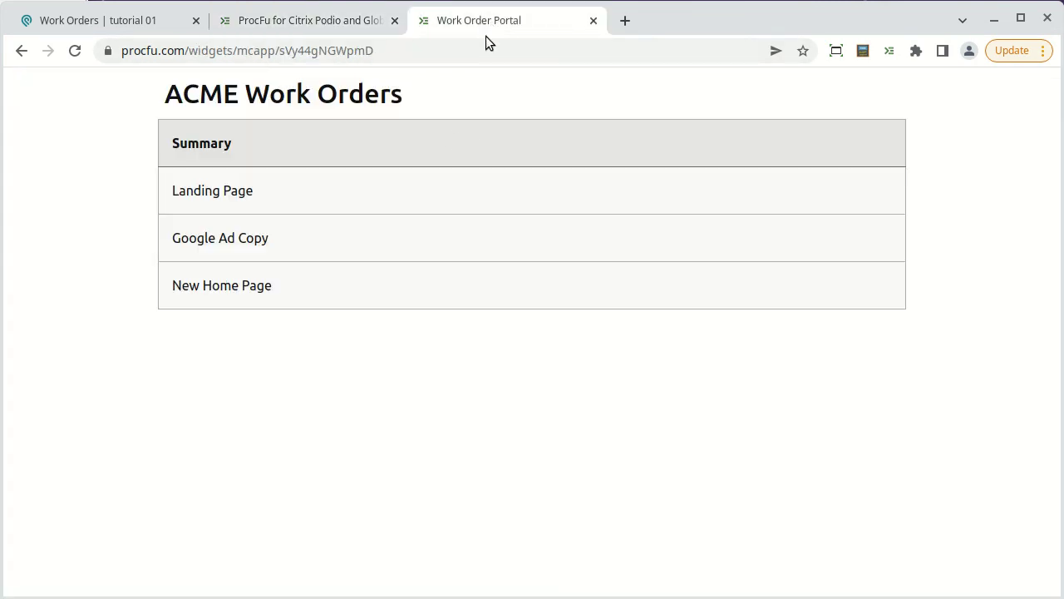
left_click(79, 52)
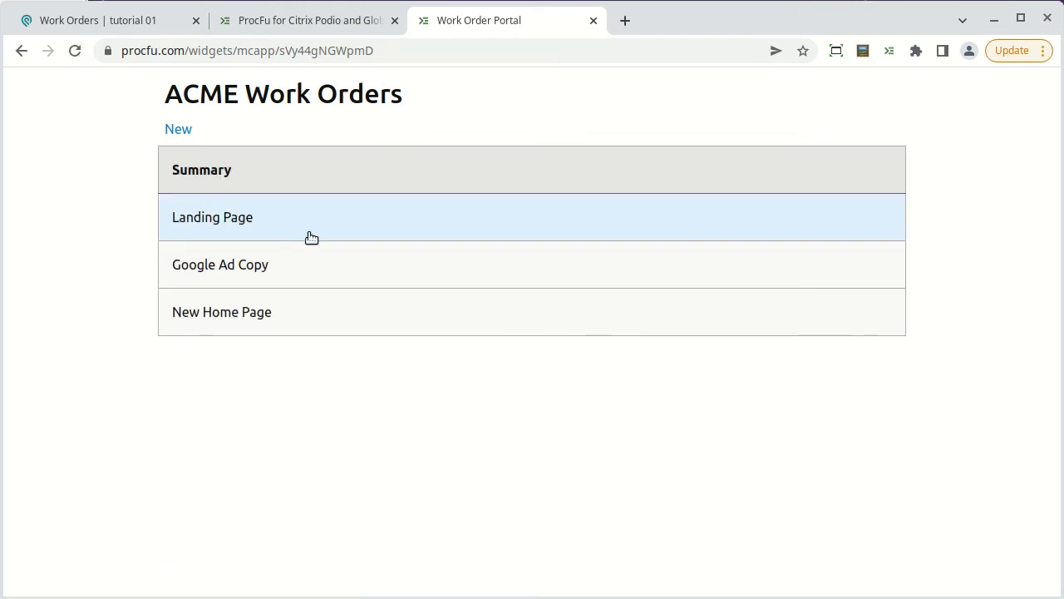
left_click(308, 235)
scroll(306, 268, "down", 2)
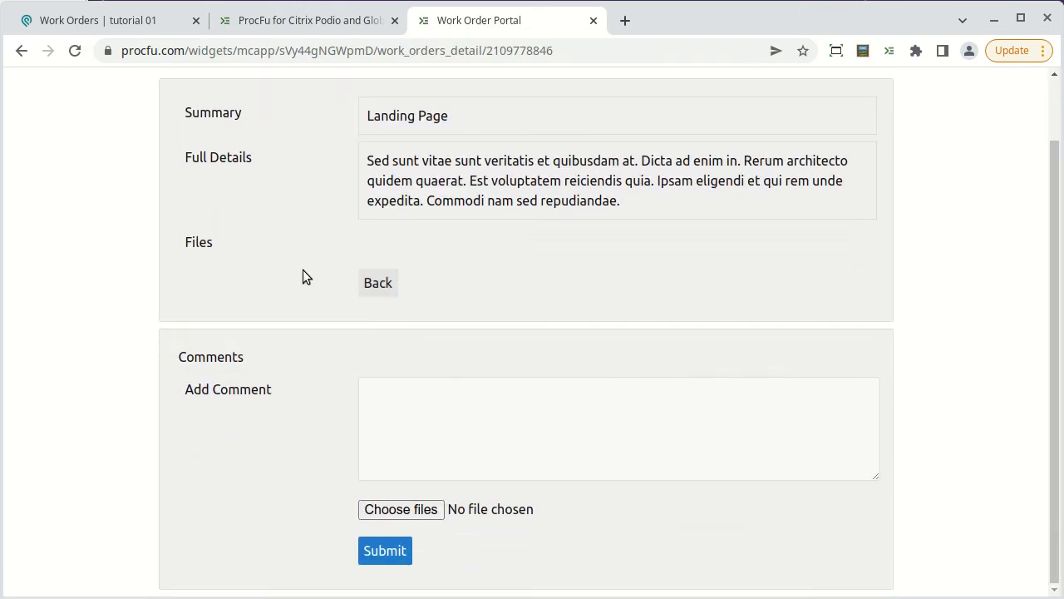
scroll(299, 285, "up", 2)
key("alt+Left")
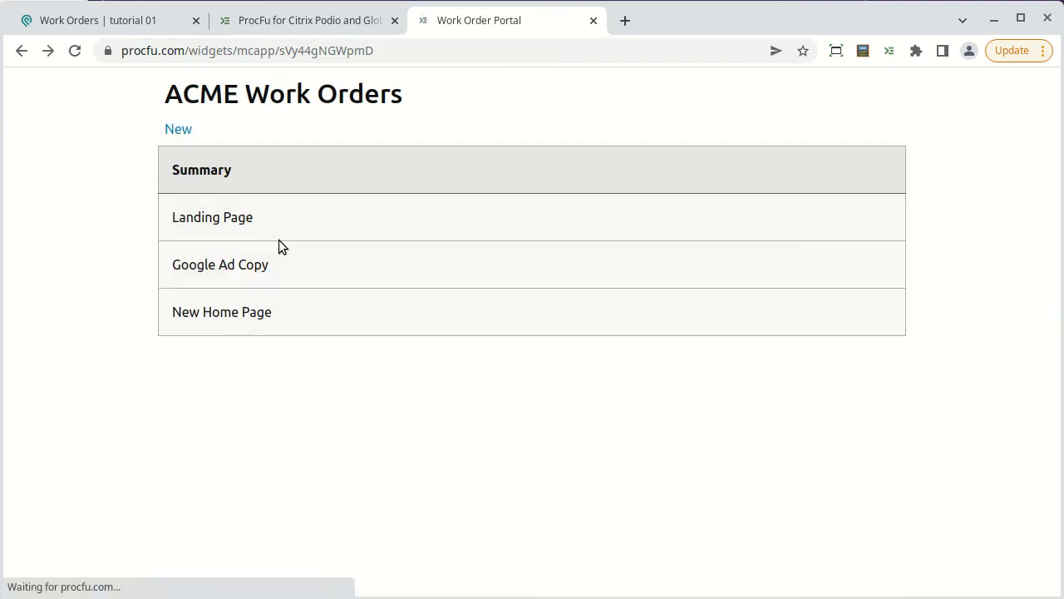
Submit a new work order with Summary 'New Customer Portal' and a pasted Full Details paragraph.
left_click(178, 130)
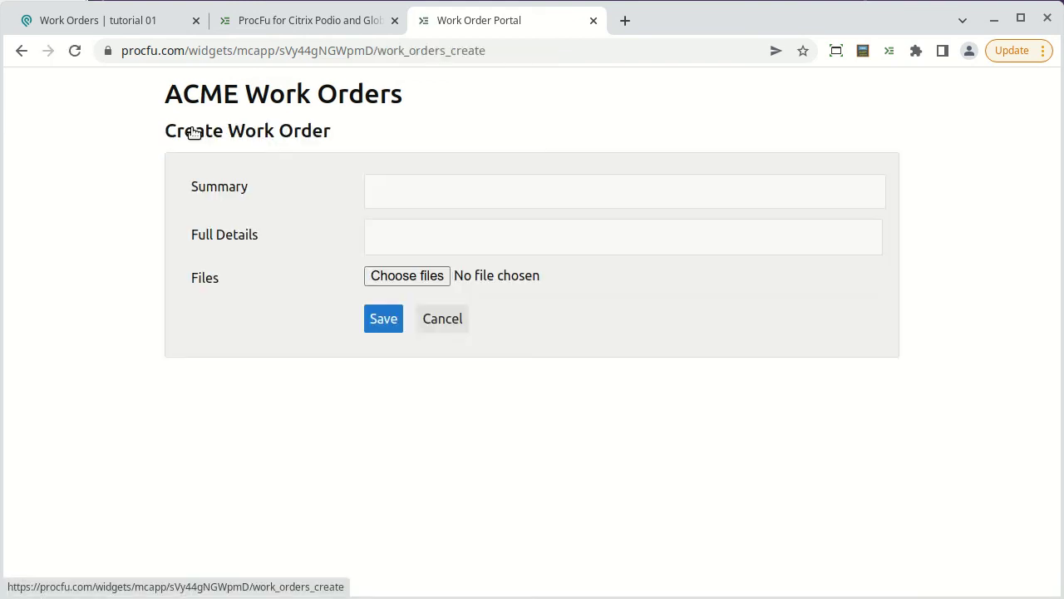
left_click(409, 186)
type("New Customer Portal")
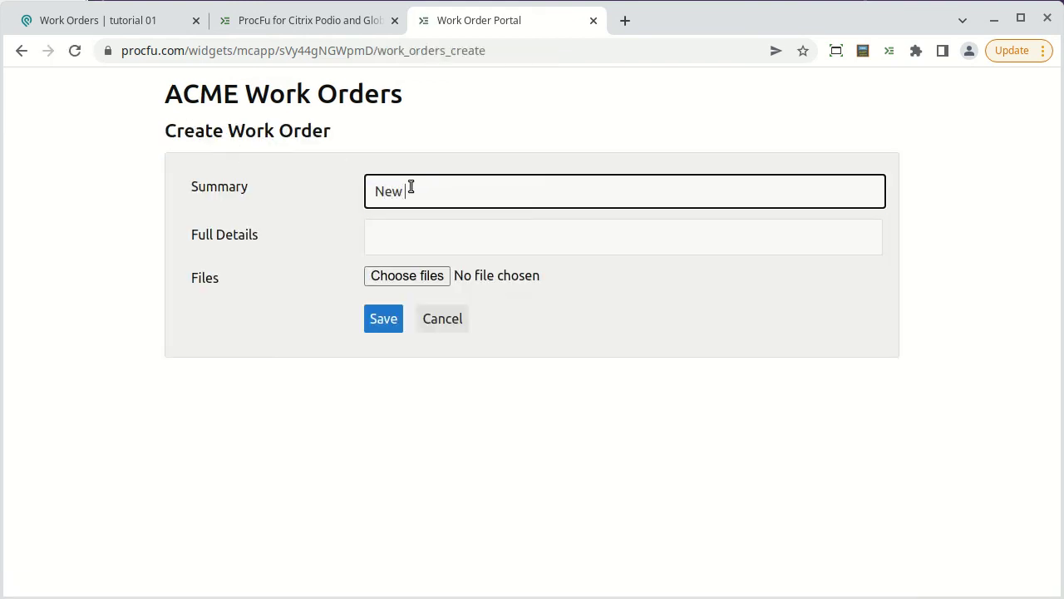
left_click(464, 238)
type("Voluptatem reiciendis placeat non quas rerum et accusantium porro. Expedita repellendus excepturi ut porro. Dolor nam modi commodi inventore ut deleniti. Et eos aut magnam. Temporibus culpa necessitatibus nisi nihil tempora blanditiis doloribus. Qui quidem minus temporibus et et maxime.")
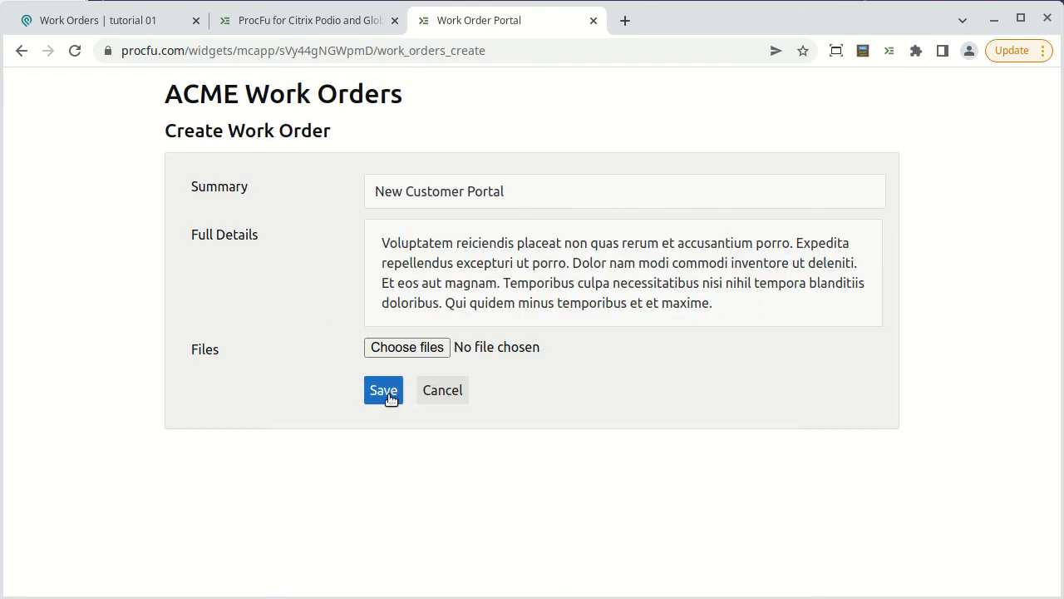
left_click(384, 390)
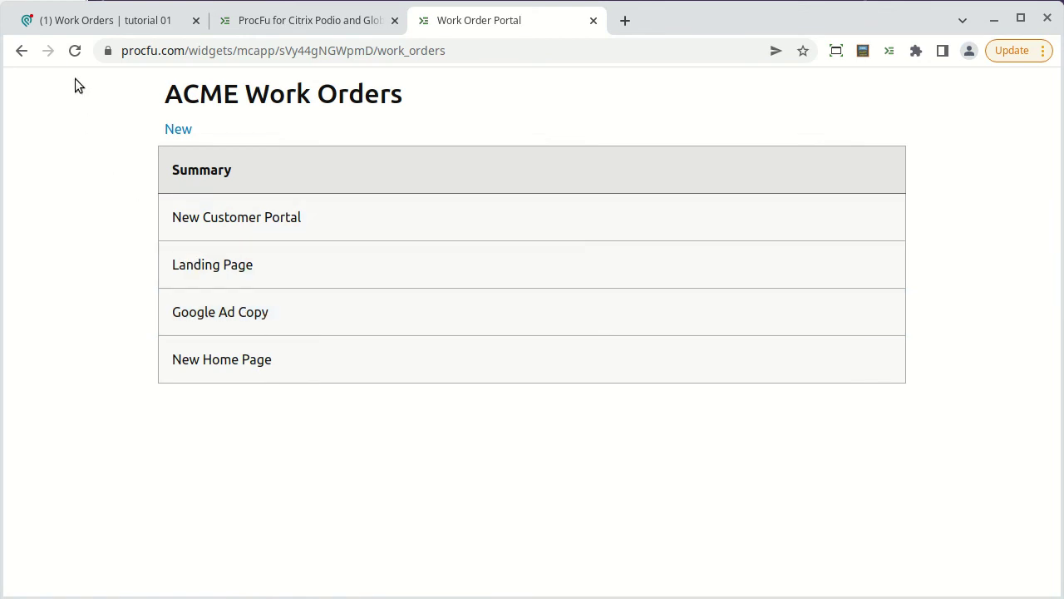
left_click(89, 22)
Reload Podio's Work Orders app and open the New Customer Portal item.
left_click(74, 50)
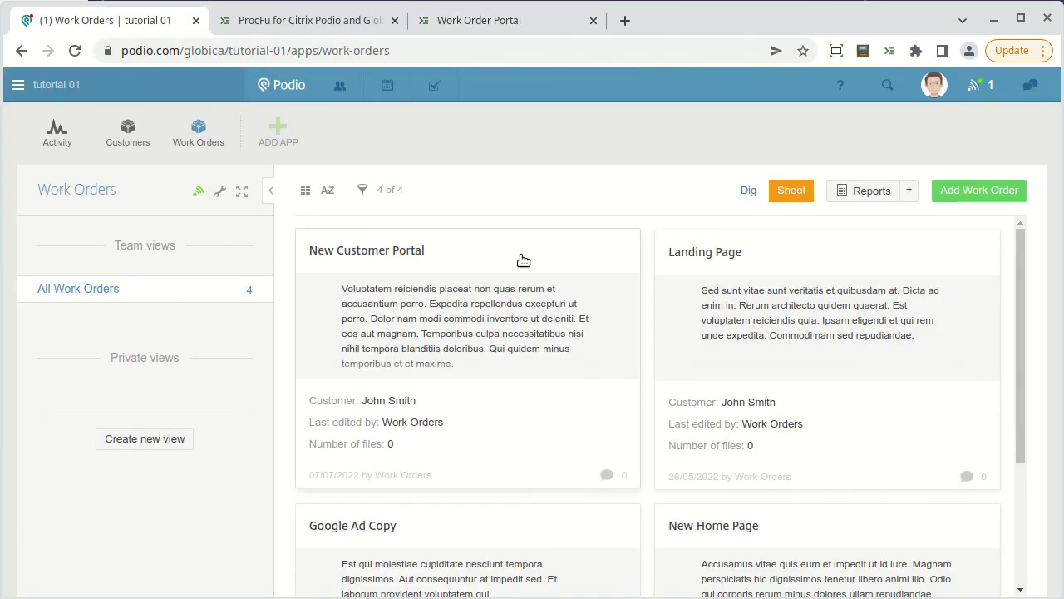
left_click(520, 257)
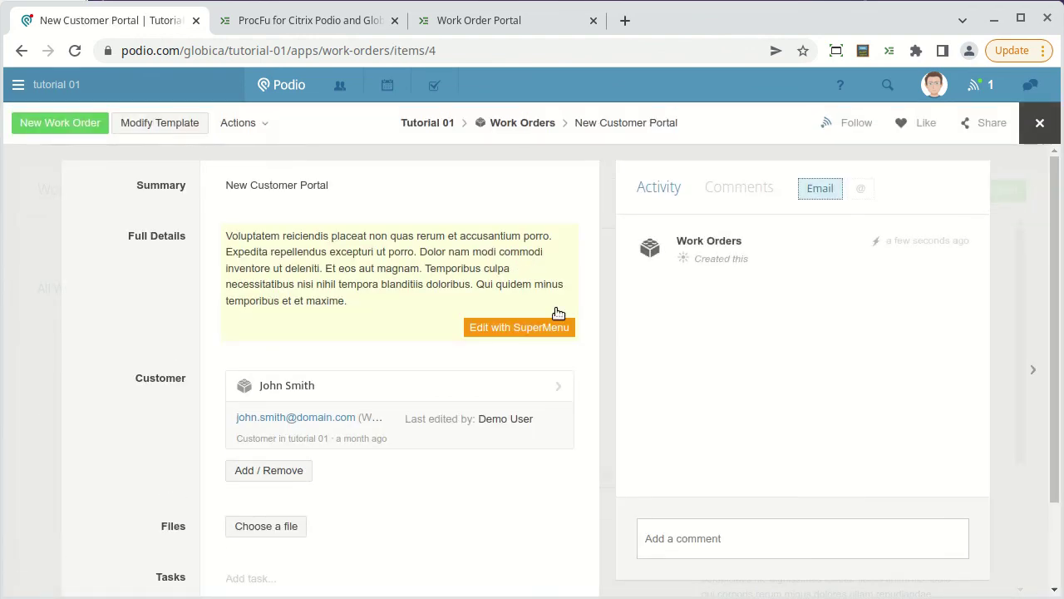